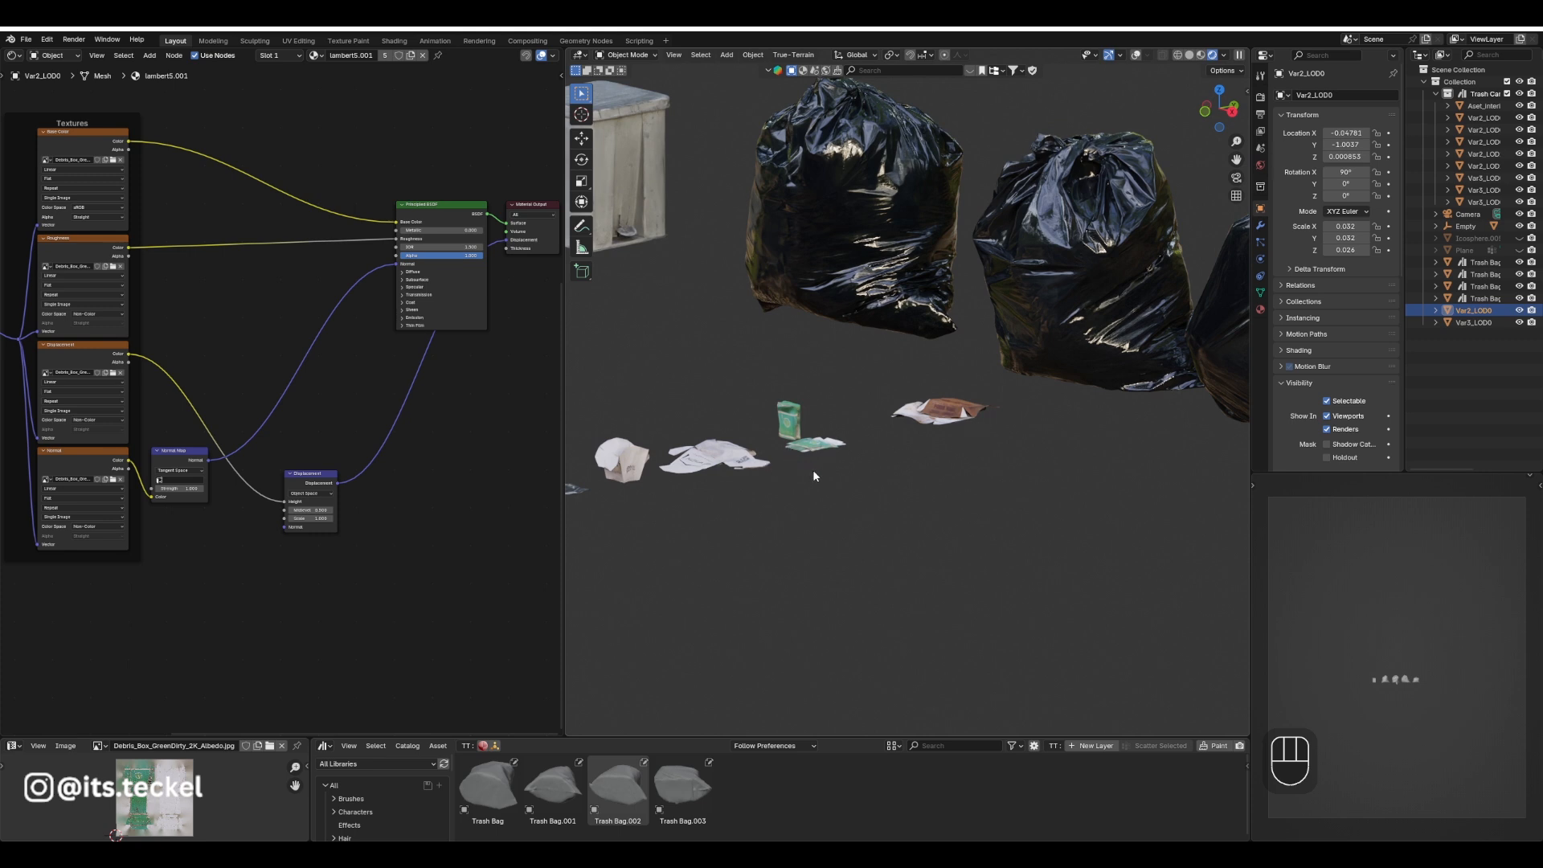
# Feed the Base Color texture's Color into the black-and-white Color Ramp's Fac and preview the resulting mask on the green box.
pyautogui.scroll(6, 812, 469)
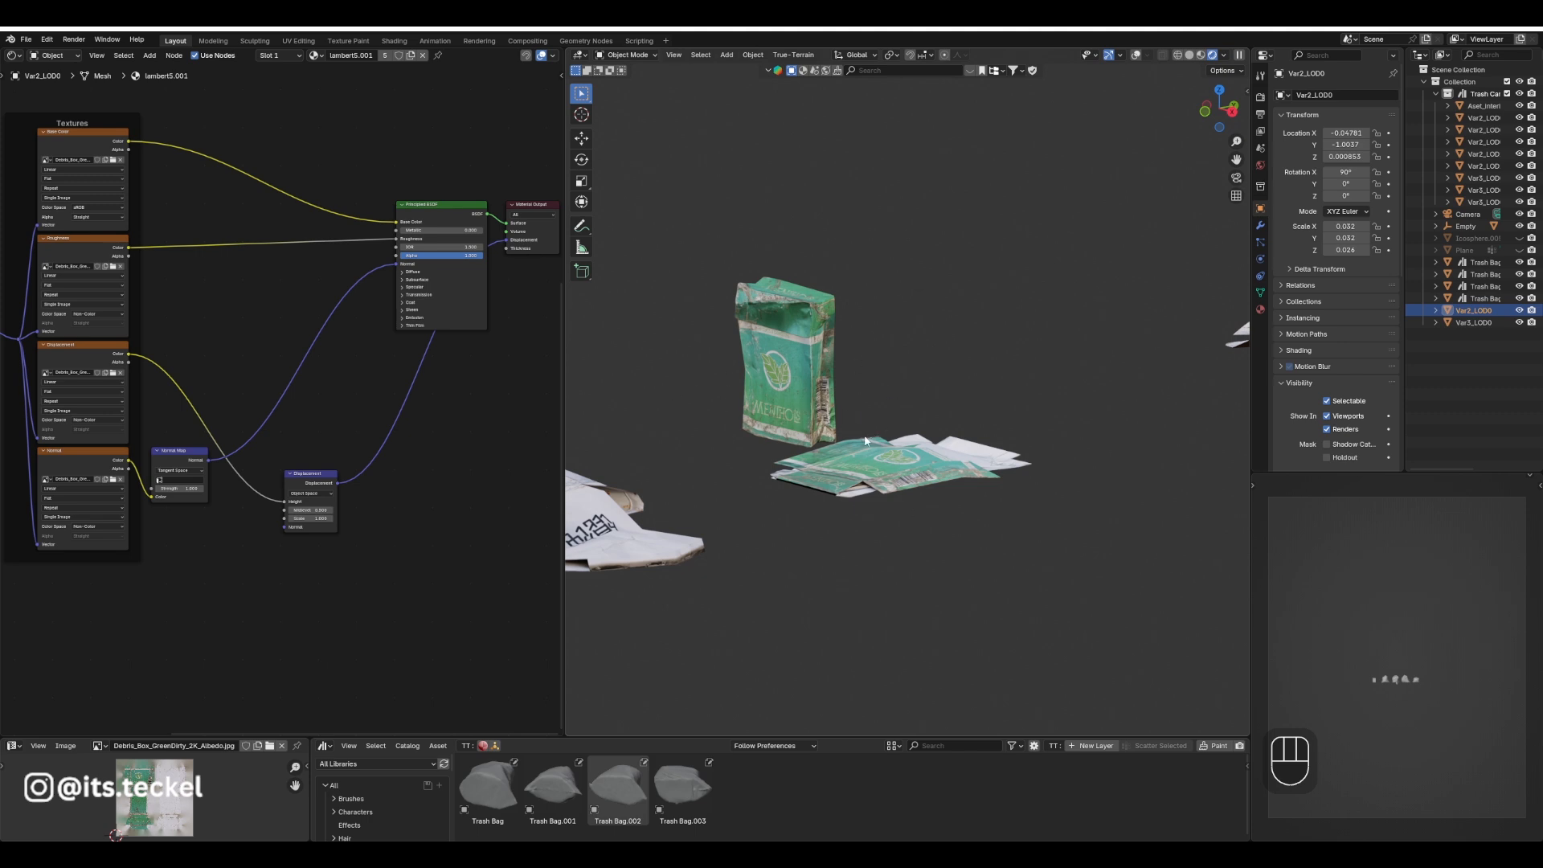
pyautogui.scroll(2, 867, 441)
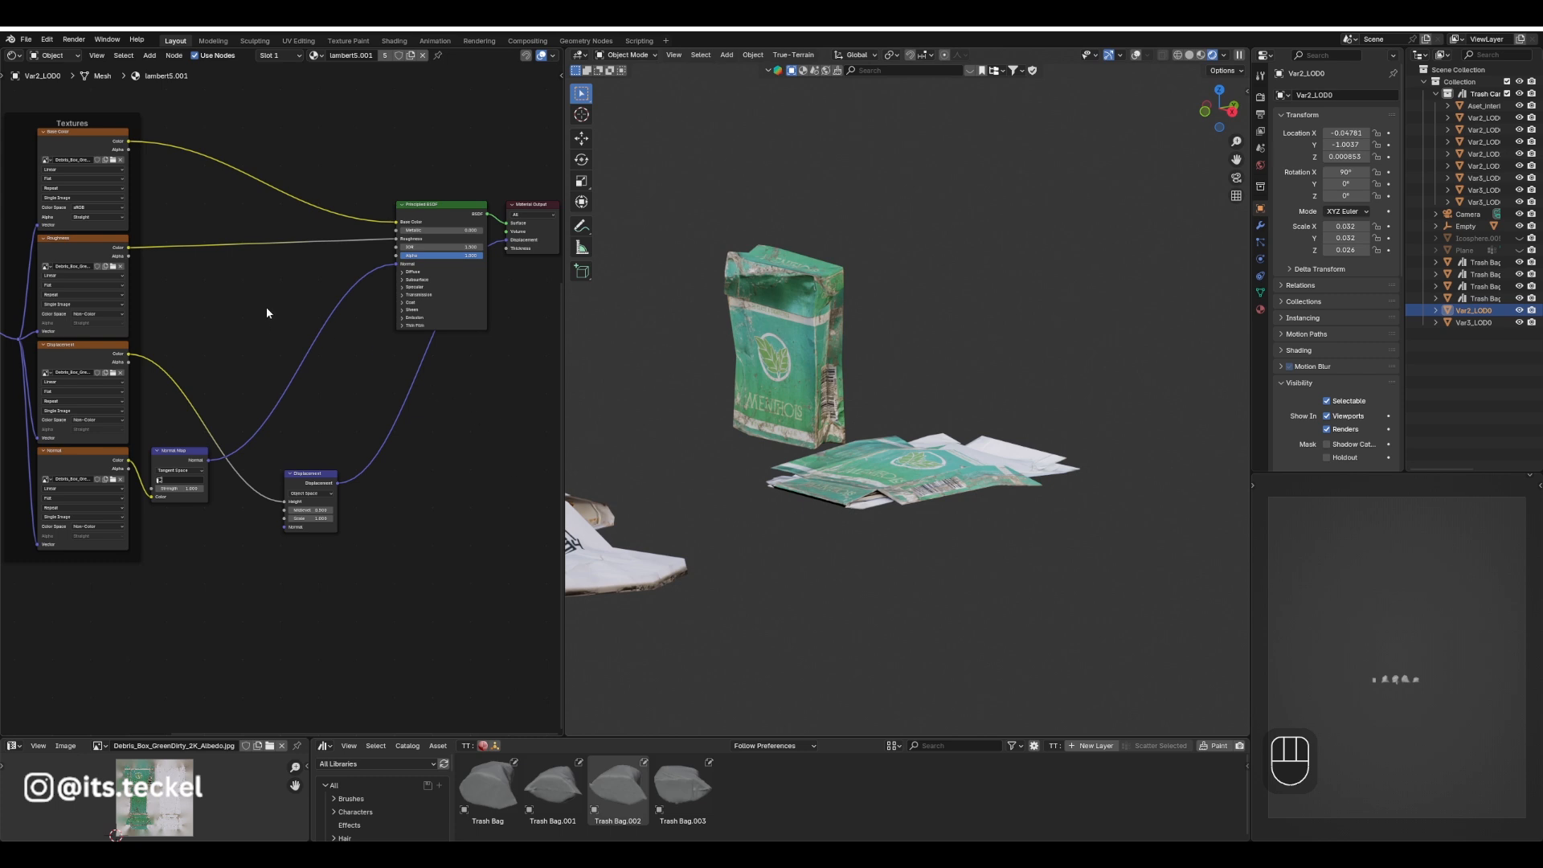
pyautogui.scroll(-2, 267, 306)
pyautogui.moveTo(262, 172); pyautogui.dragTo(299, 289, button='middle')
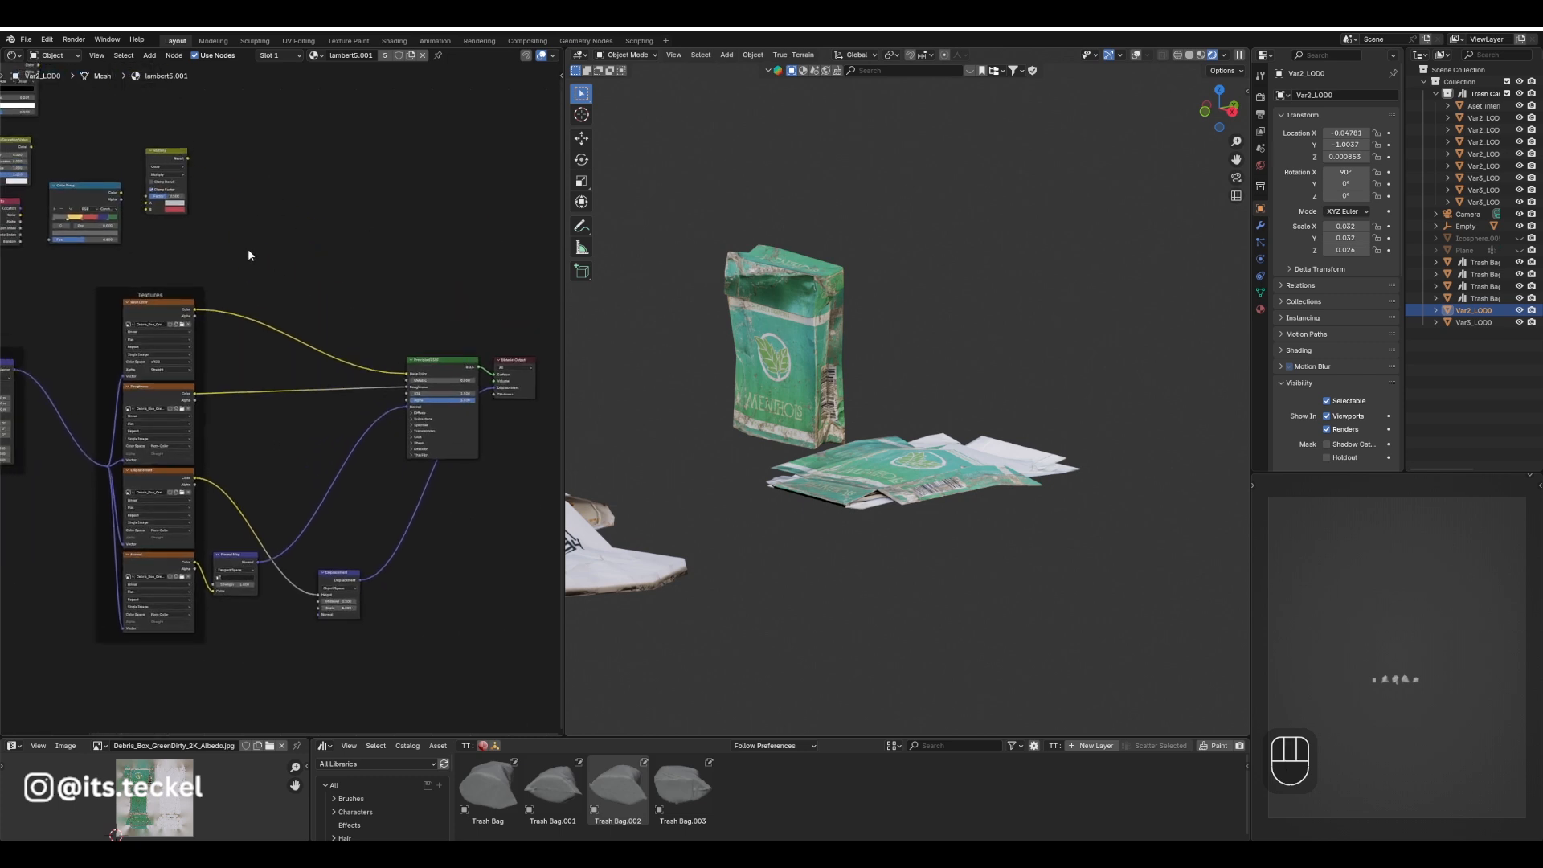
pyautogui.moveTo(178, 251); pyautogui.dragTo(267, 307, button='middle')
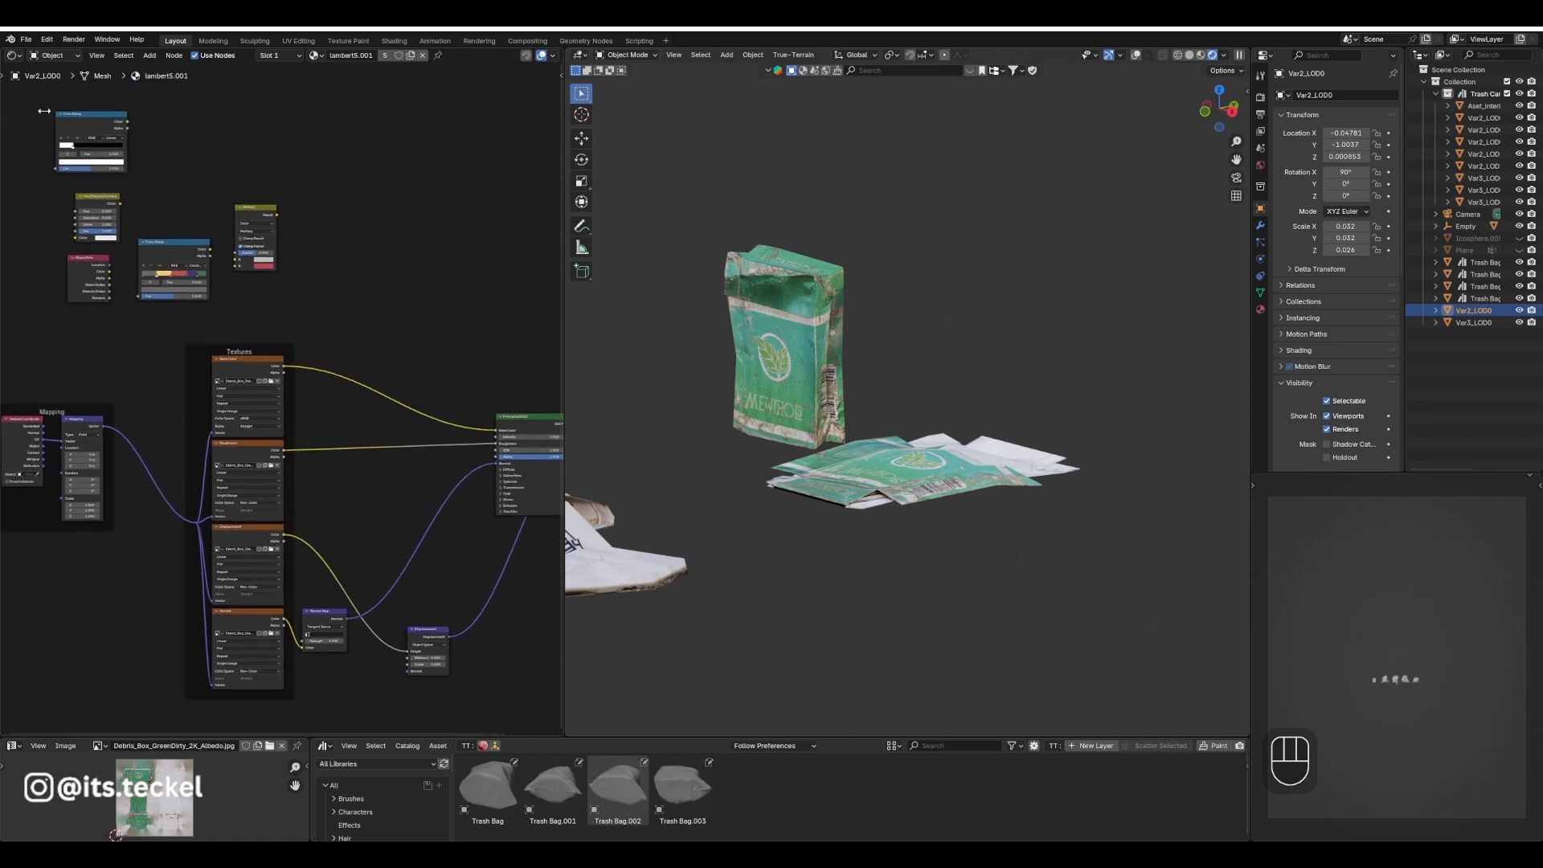
pyautogui.moveTo(82, 119); pyautogui.dragTo(367, 299)
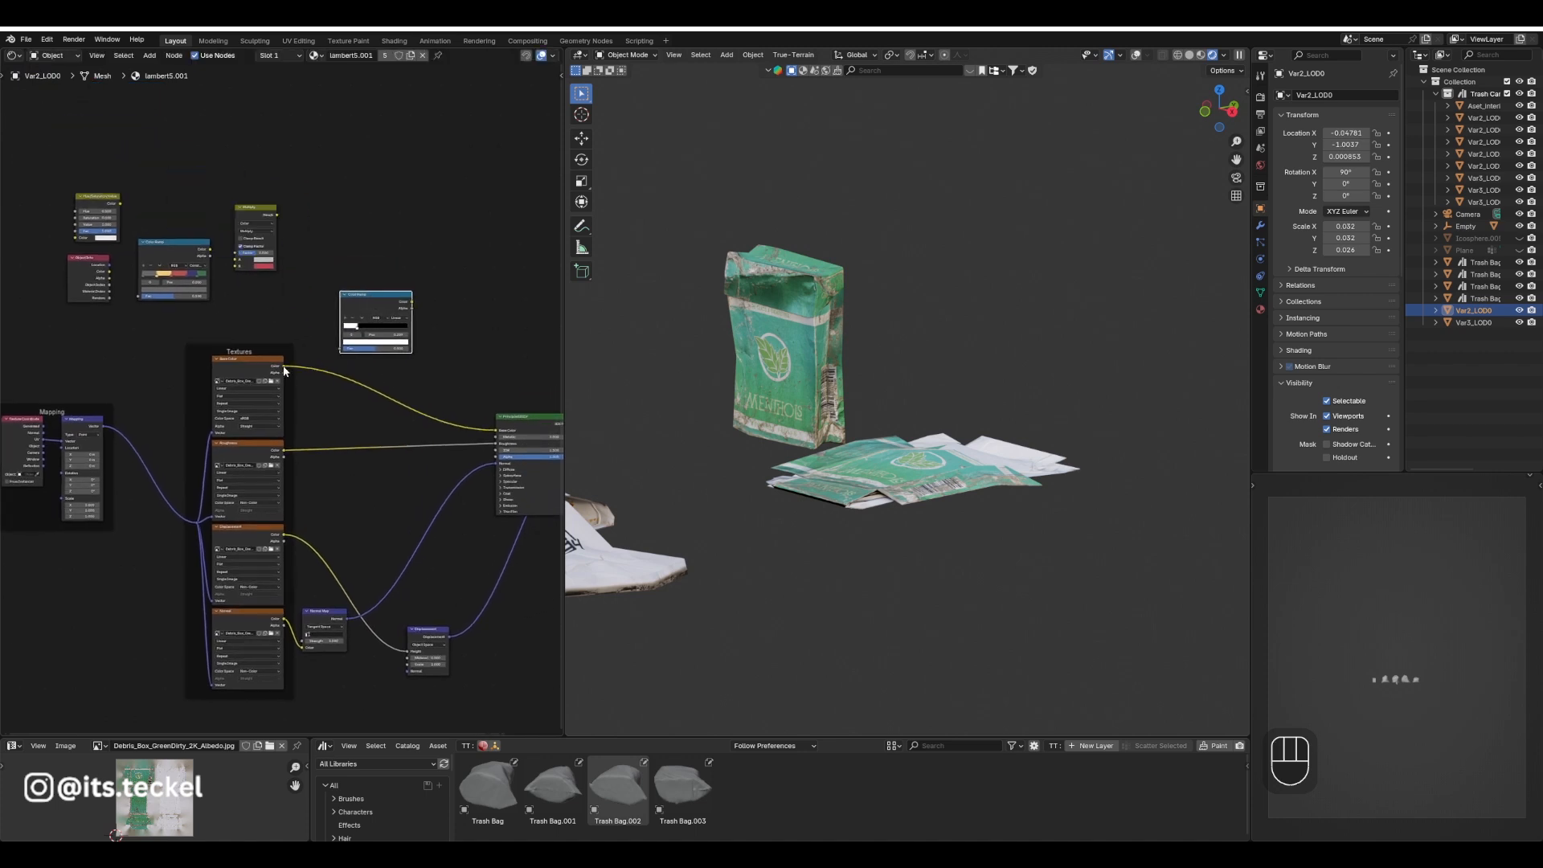
pyautogui.moveTo(283, 366); pyautogui.dragTo(344, 349)
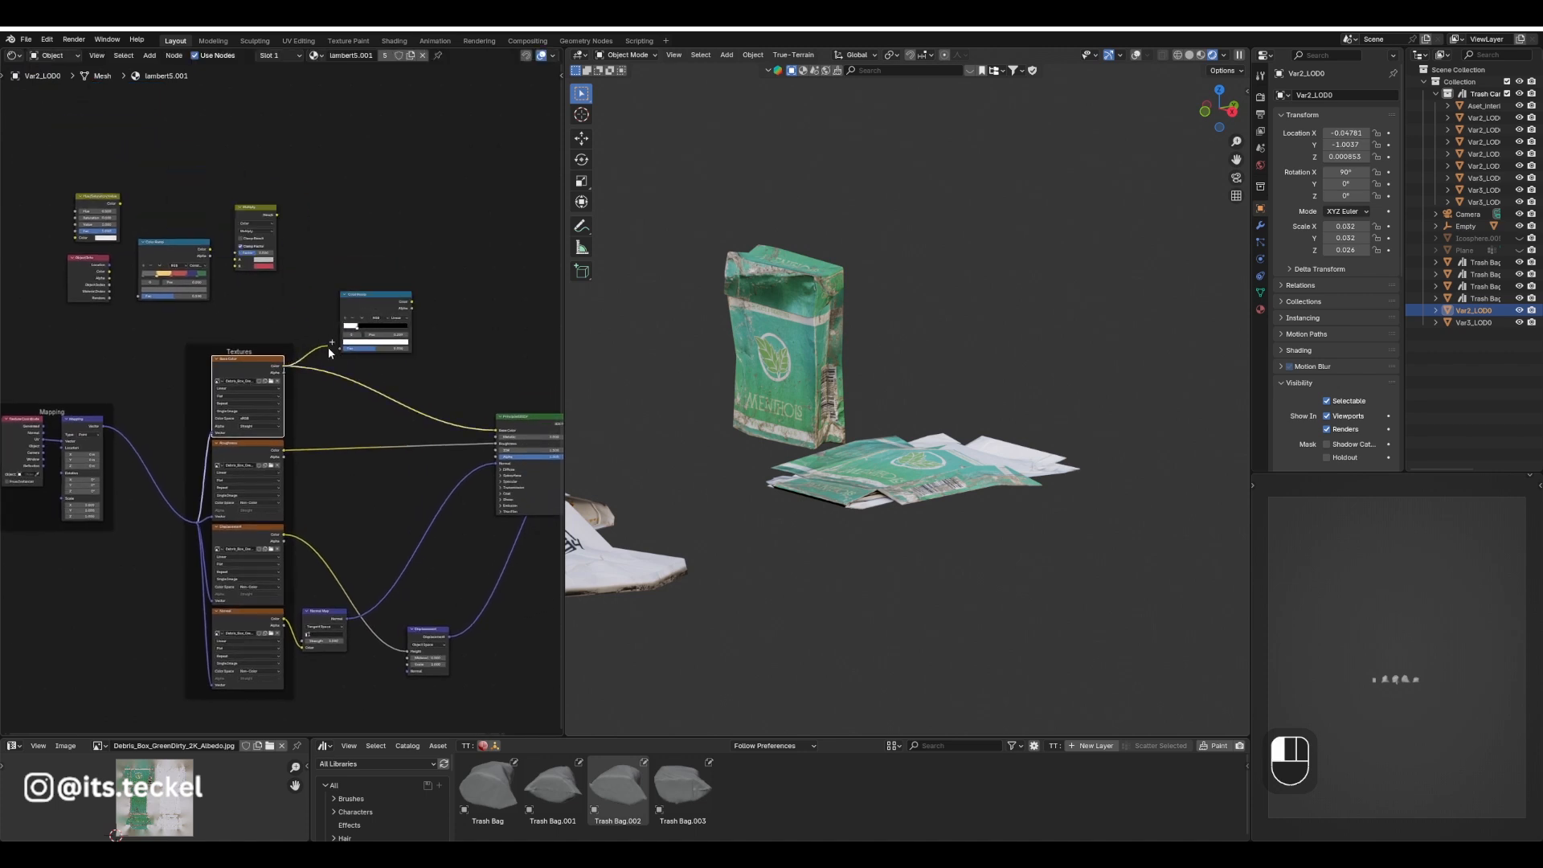
pyautogui.keyDown('ctrl'); pyautogui.keyDown('shift'); pyautogui.click(379, 300); pyautogui.keyUp('shift'); pyautogui.keyUp('ctrl')
# Adjust the black-and-white Color Ramp's stops to refine the label mask, with the white stop at position 0.200.
pyautogui.scroll(5, 464, 389)
pyautogui.moveTo(466, 354); pyautogui.dragTo(337, 409, button='middle')
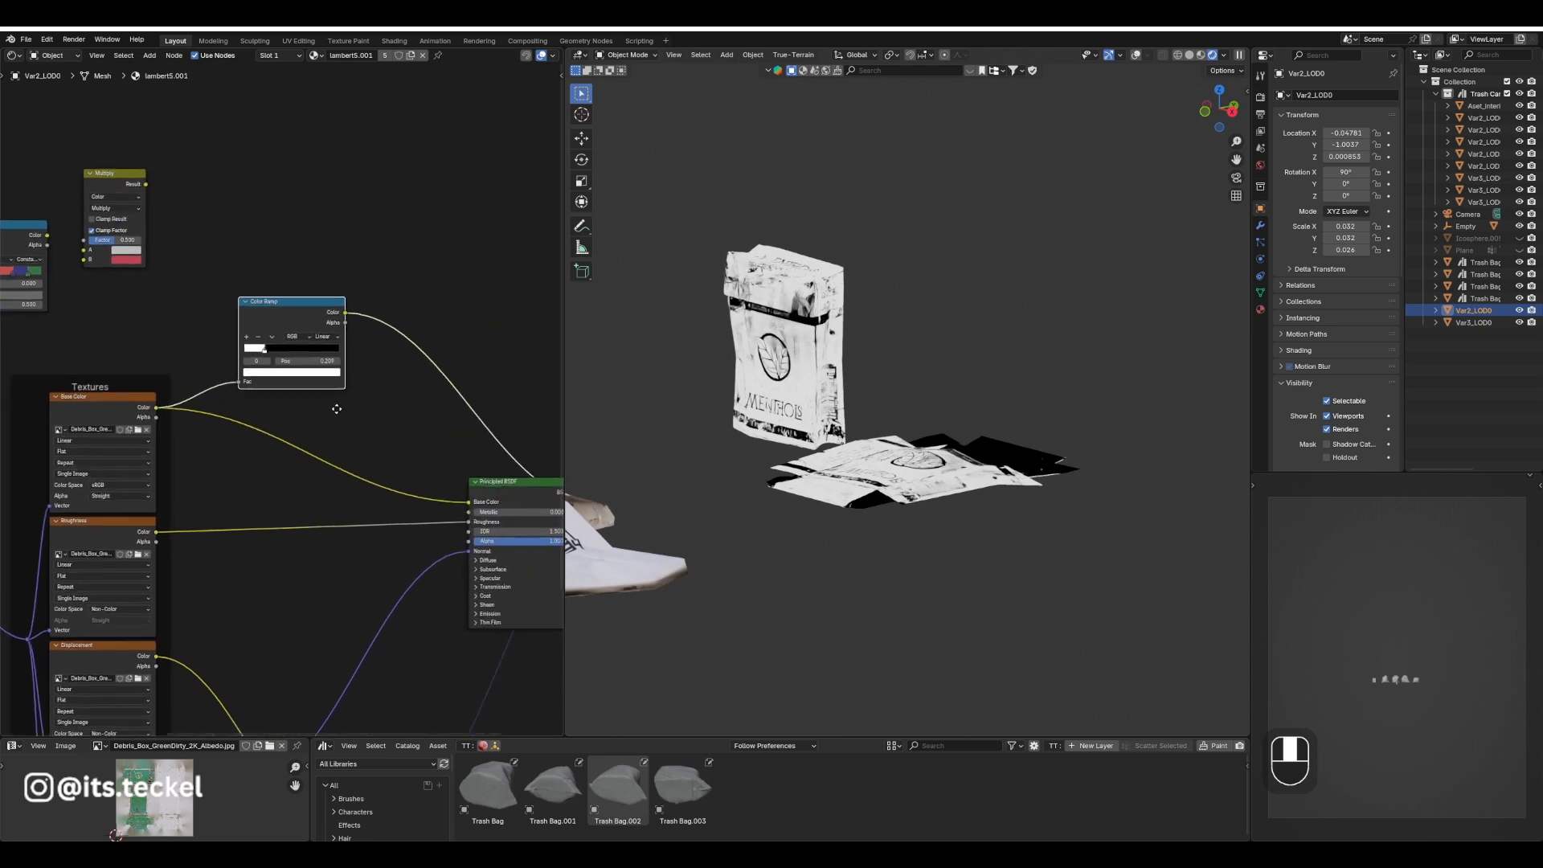
pyautogui.scroll(4, 337, 409)
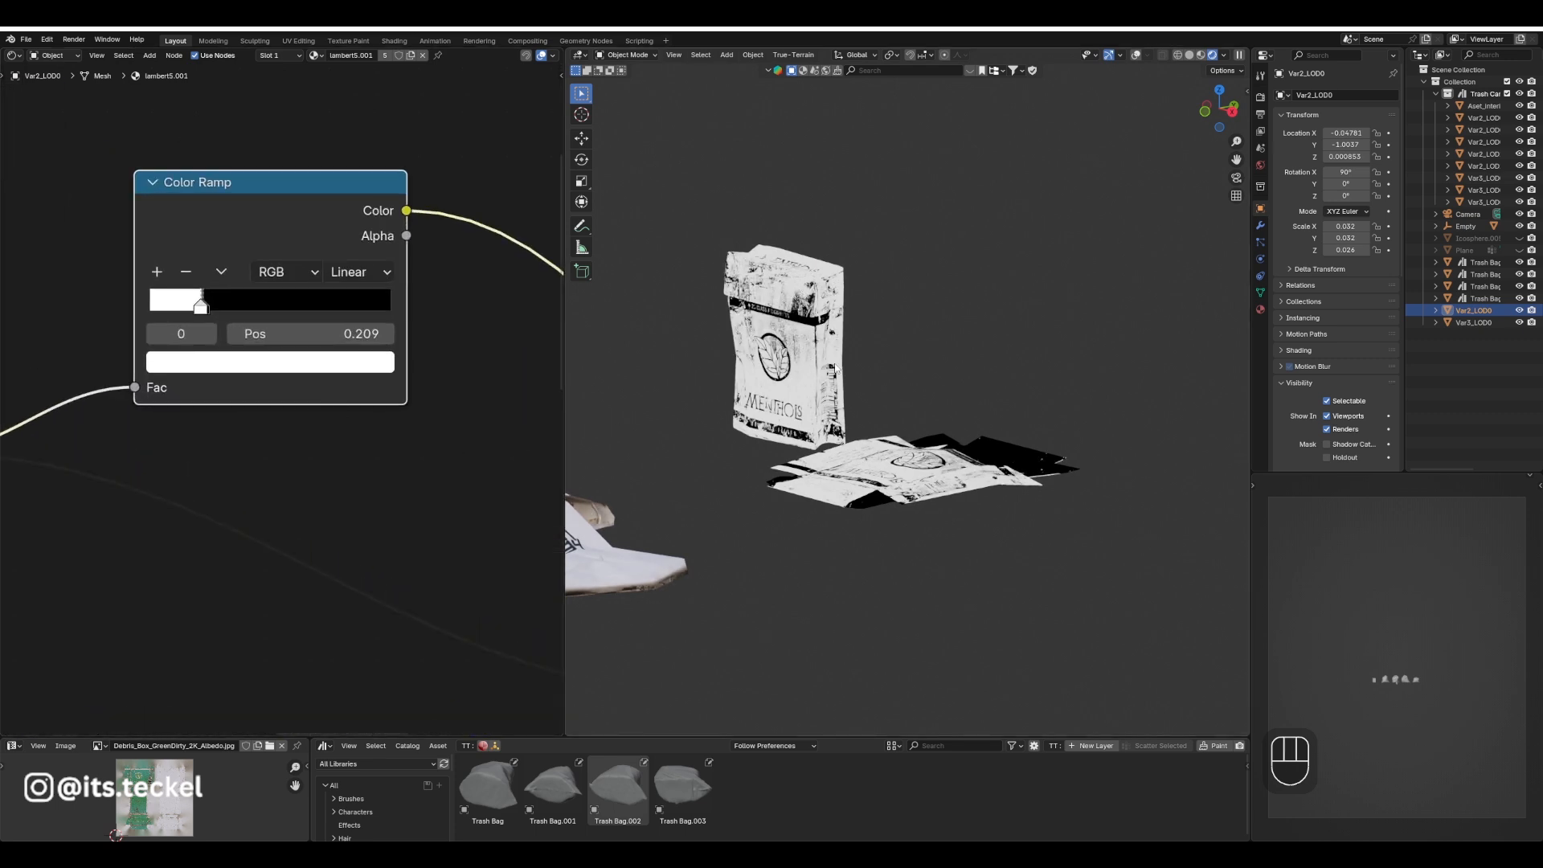
pyautogui.scroll(-1, 167, 422)
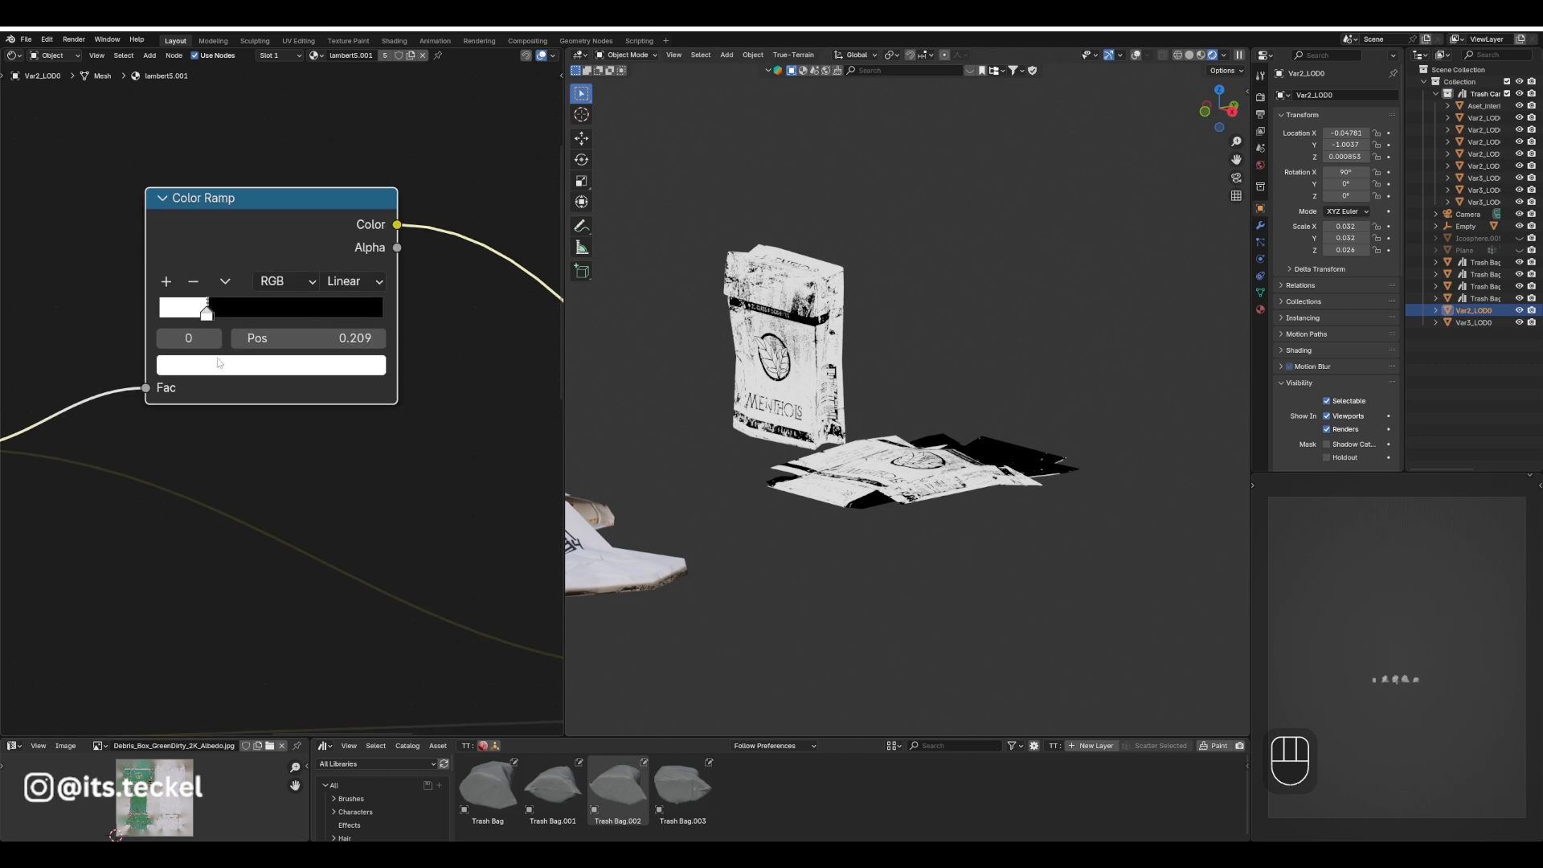
pyautogui.moveTo(207, 313); pyautogui.dragTo(210, 318)
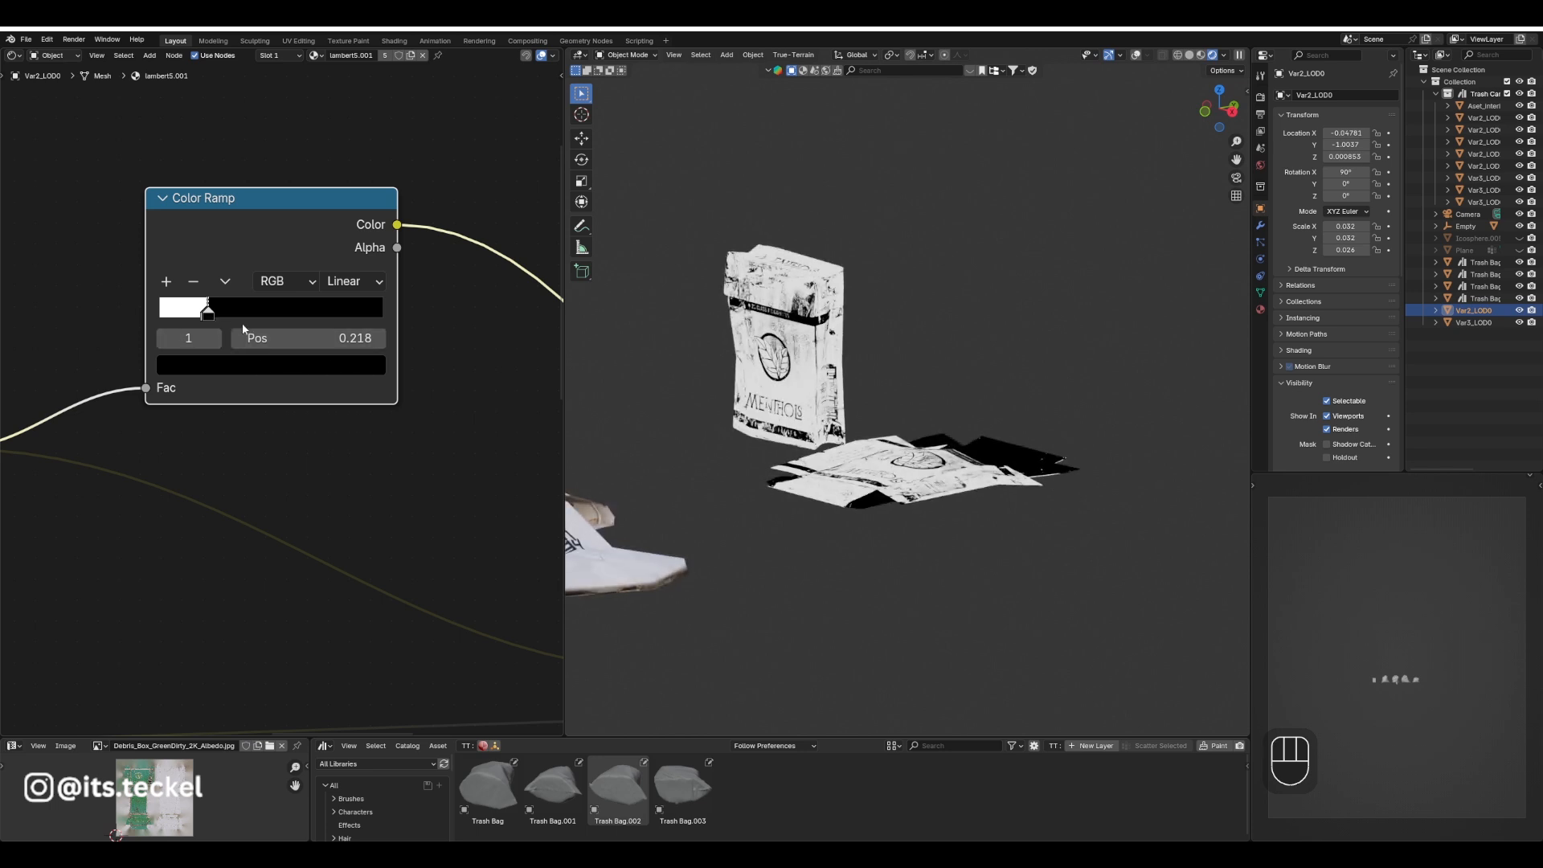
pyautogui.click(207, 317)
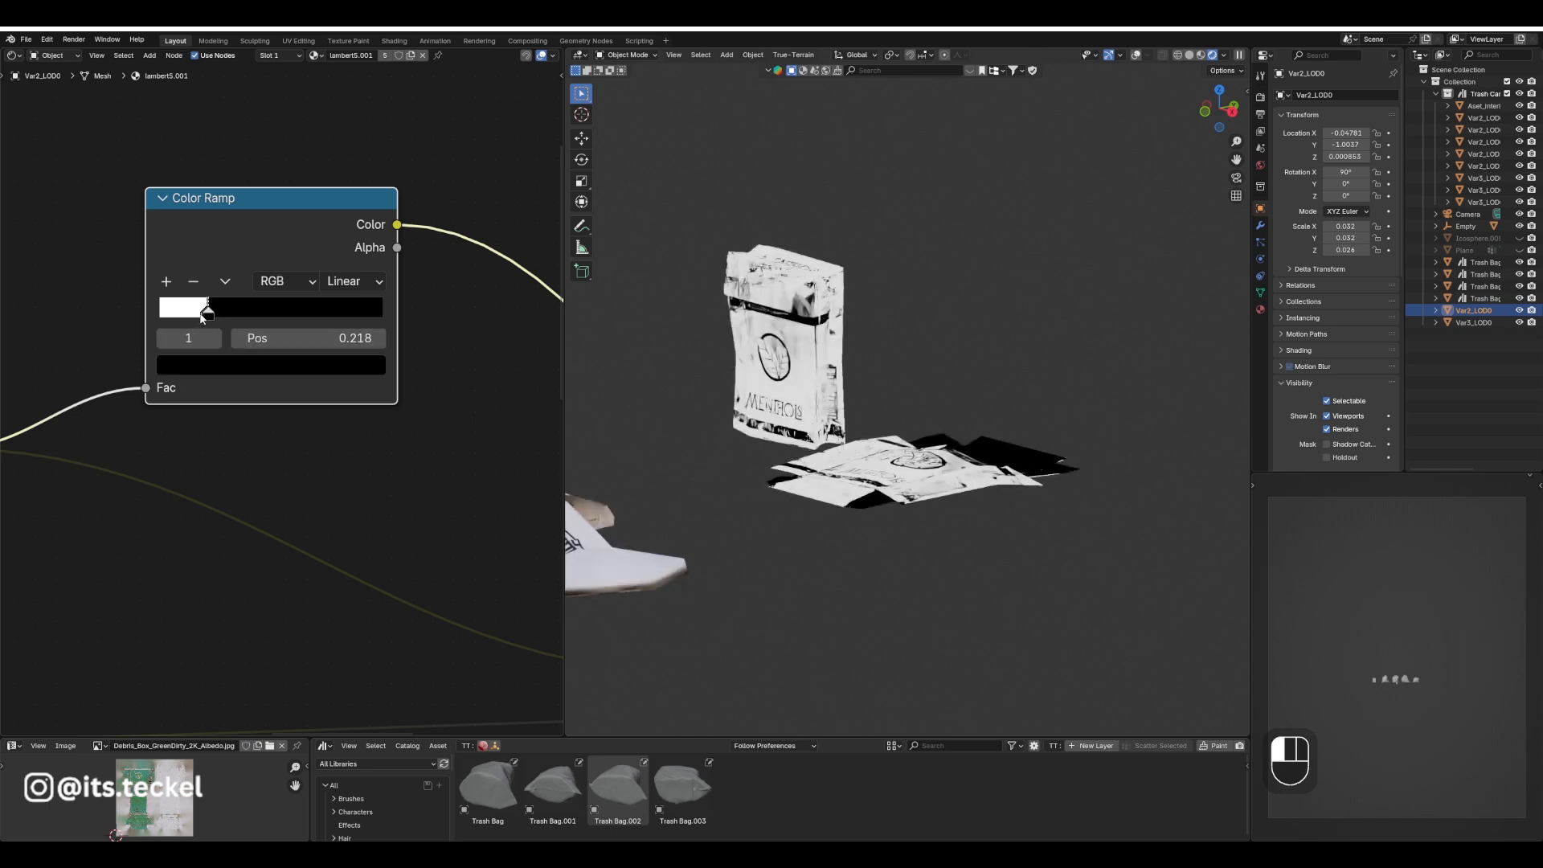
pyautogui.click(203, 315)
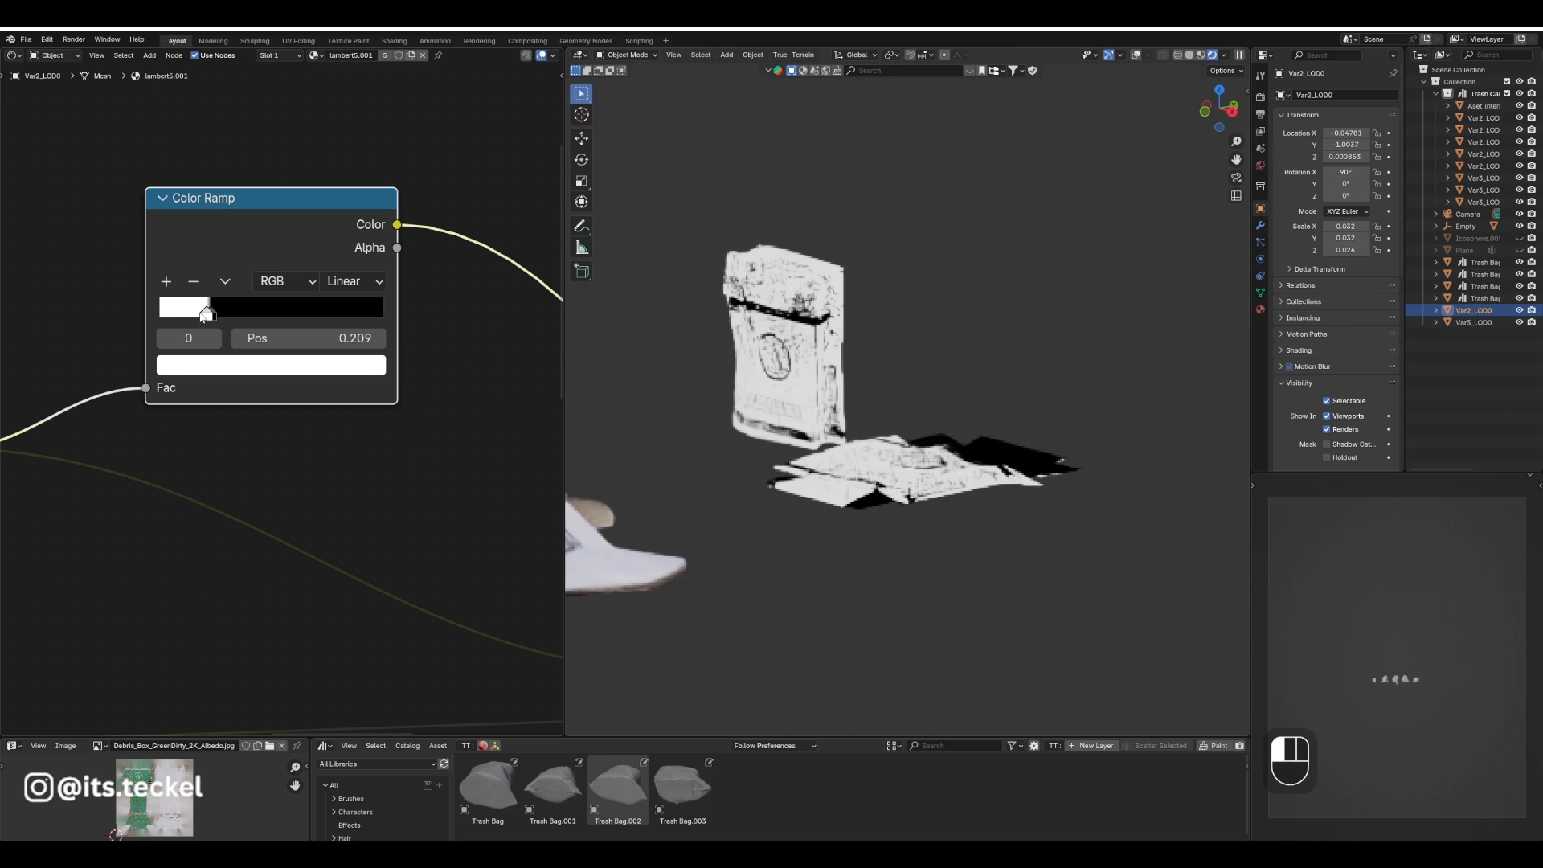
pyautogui.moveTo(197, 317); pyautogui.dragTo(210, 317)
pyautogui.click(201, 316)
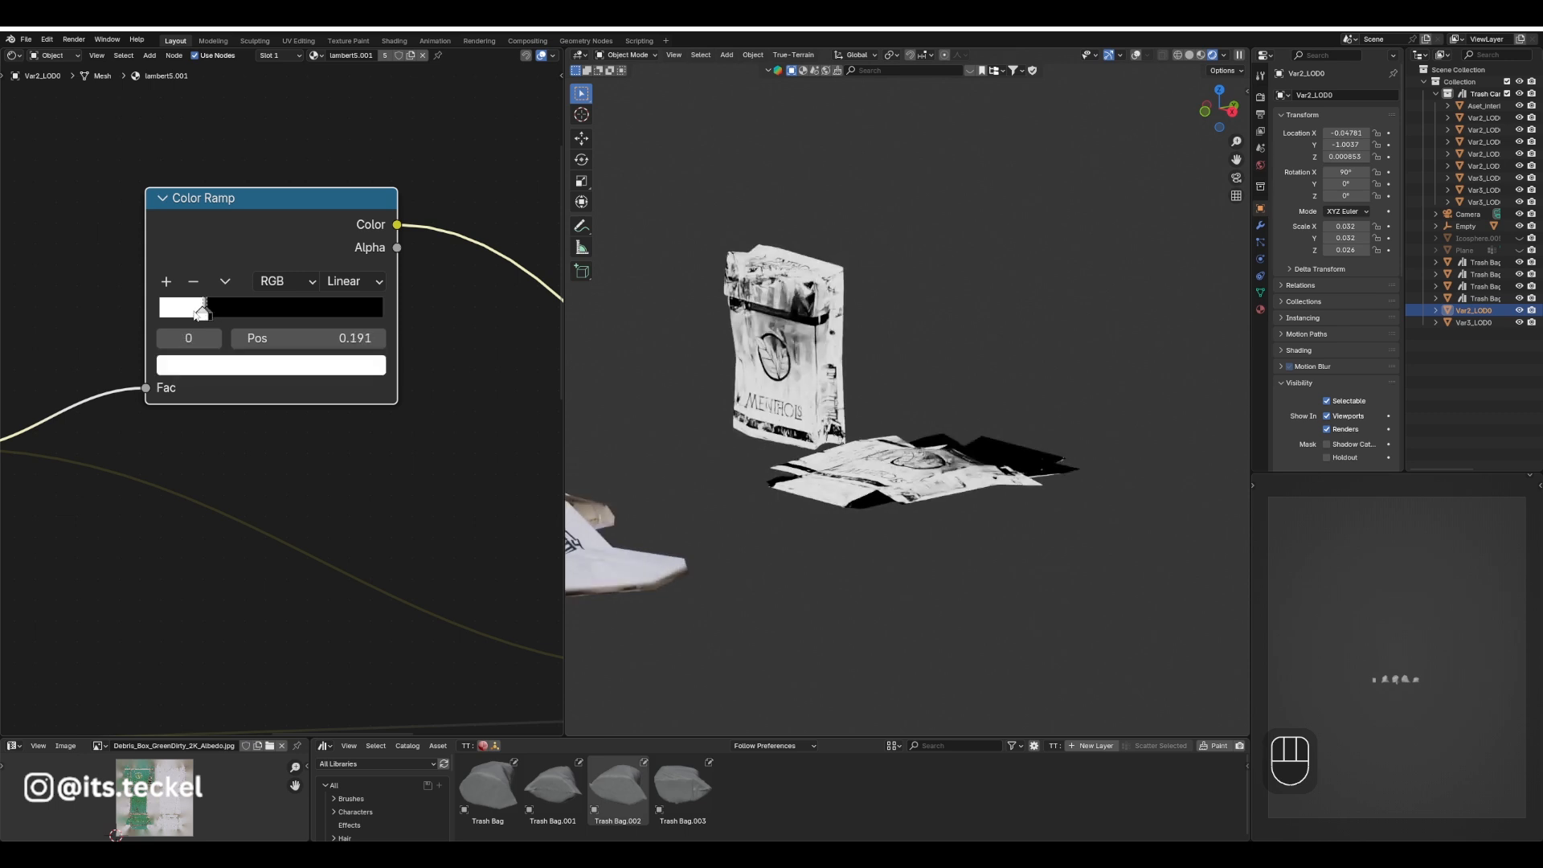
pyautogui.moveTo(200, 316); pyautogui.dragTo(198, 315)
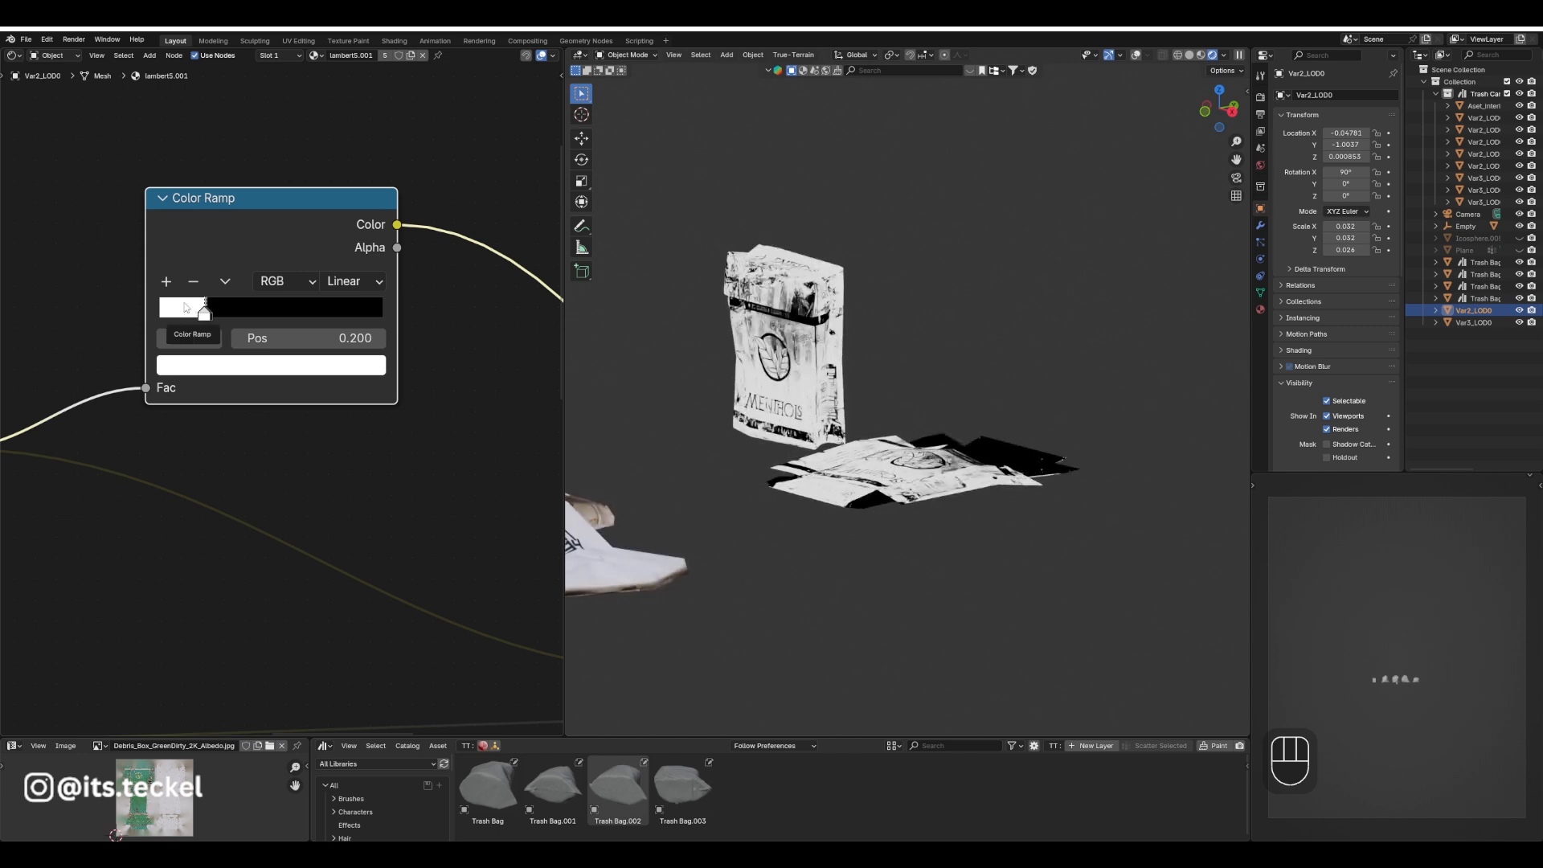
# Feed the Base Color texture into the Hue/Saturation/Value node placed beside it and preview the desaturated result.
pyautogui.scroll(-4, 297, 408)
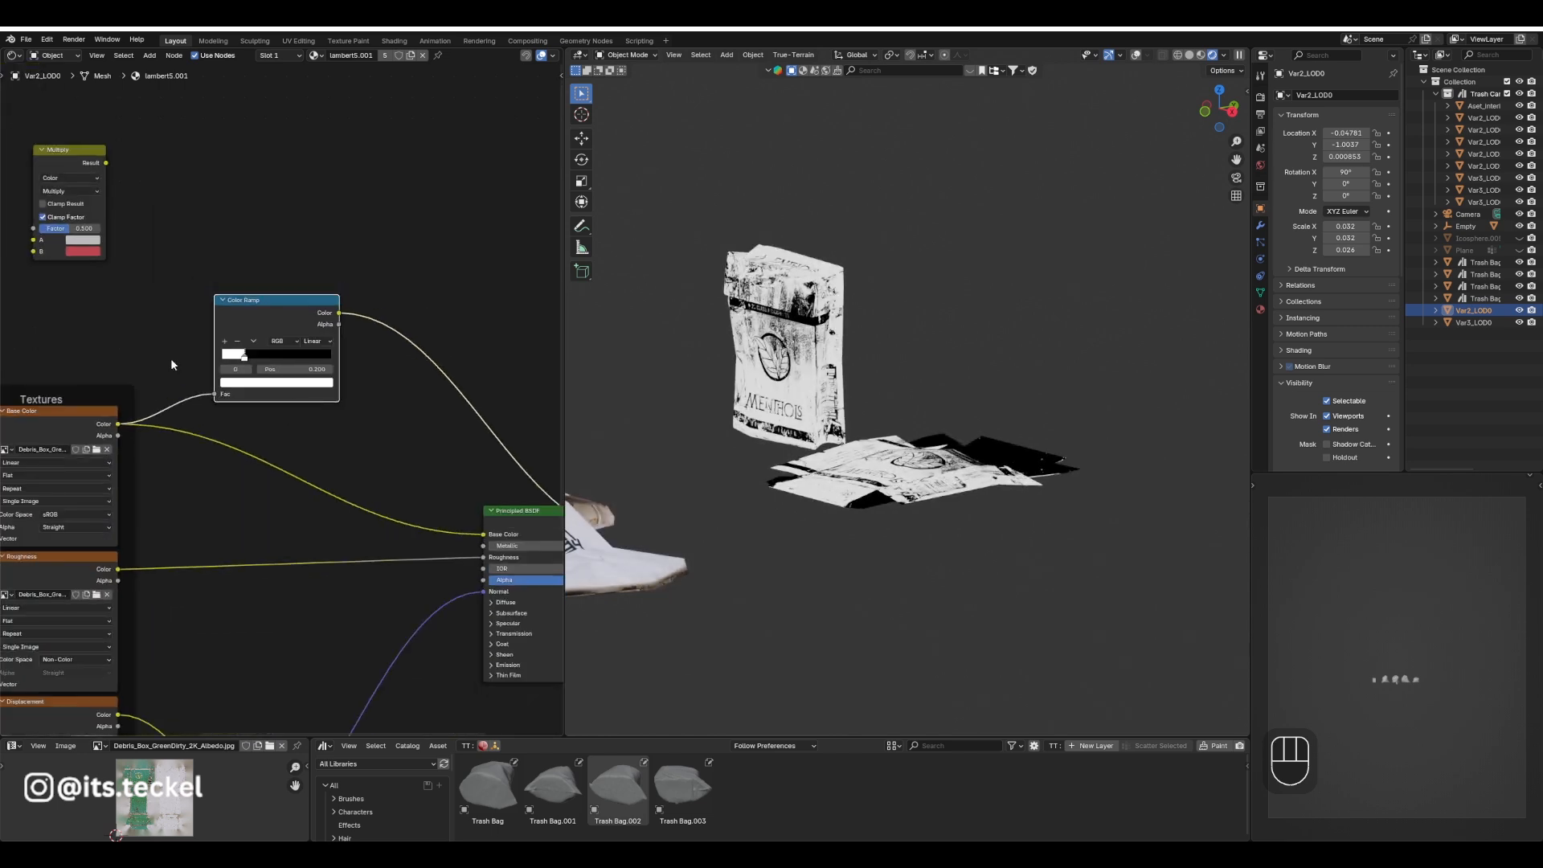
pyautogui.moveTo(171, 358); pyautogui.dragTo(365, 362, button='middle')
pyautogui.scroll(-1, 307, 331)
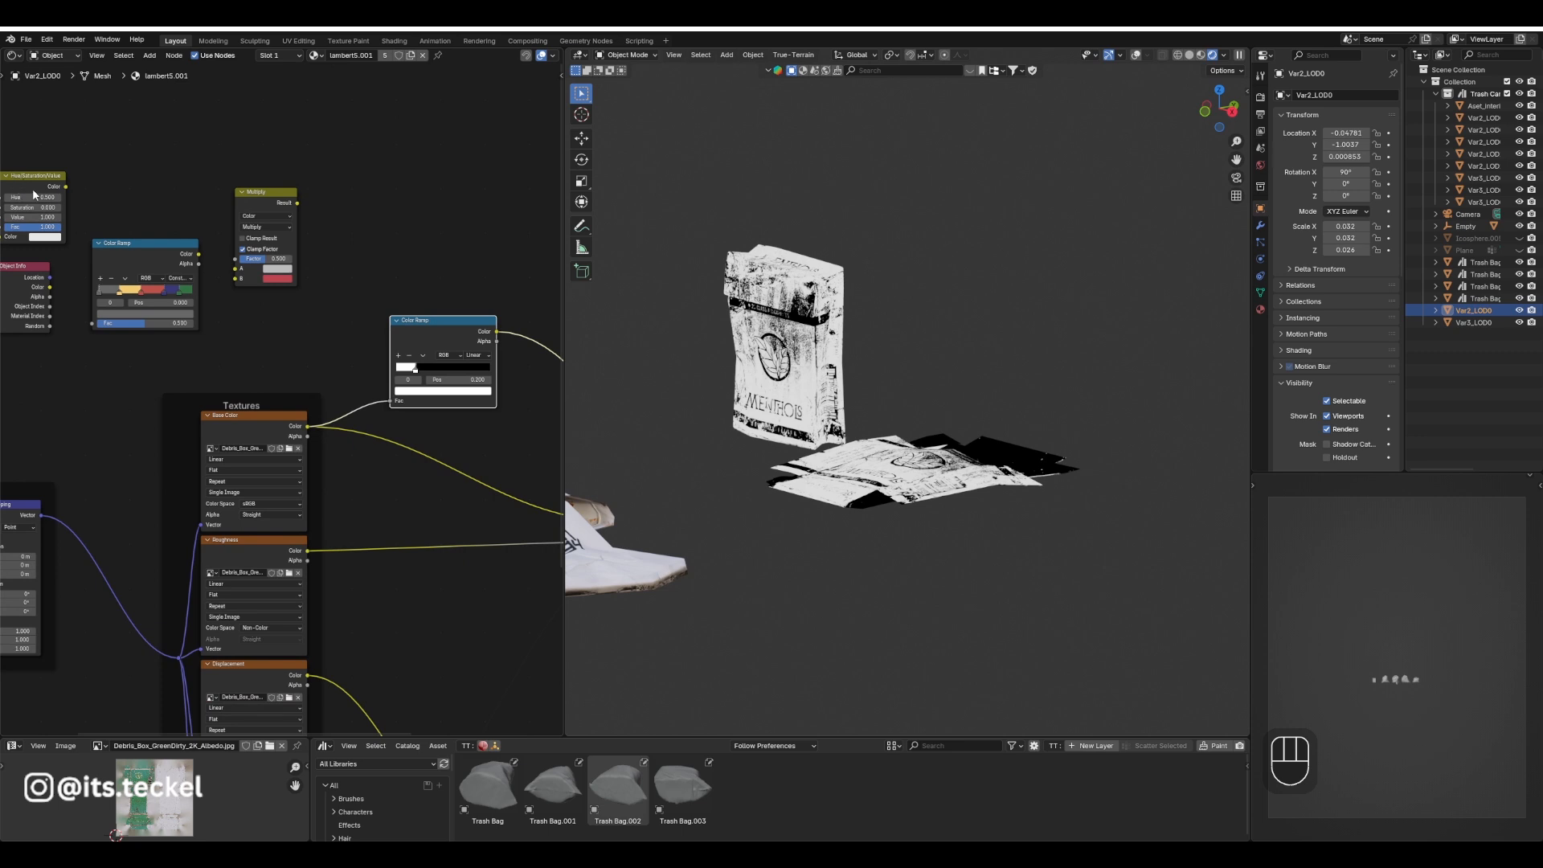
pyautogui.moveTo(32, 193); pyautogui.dragTo(447, 413)
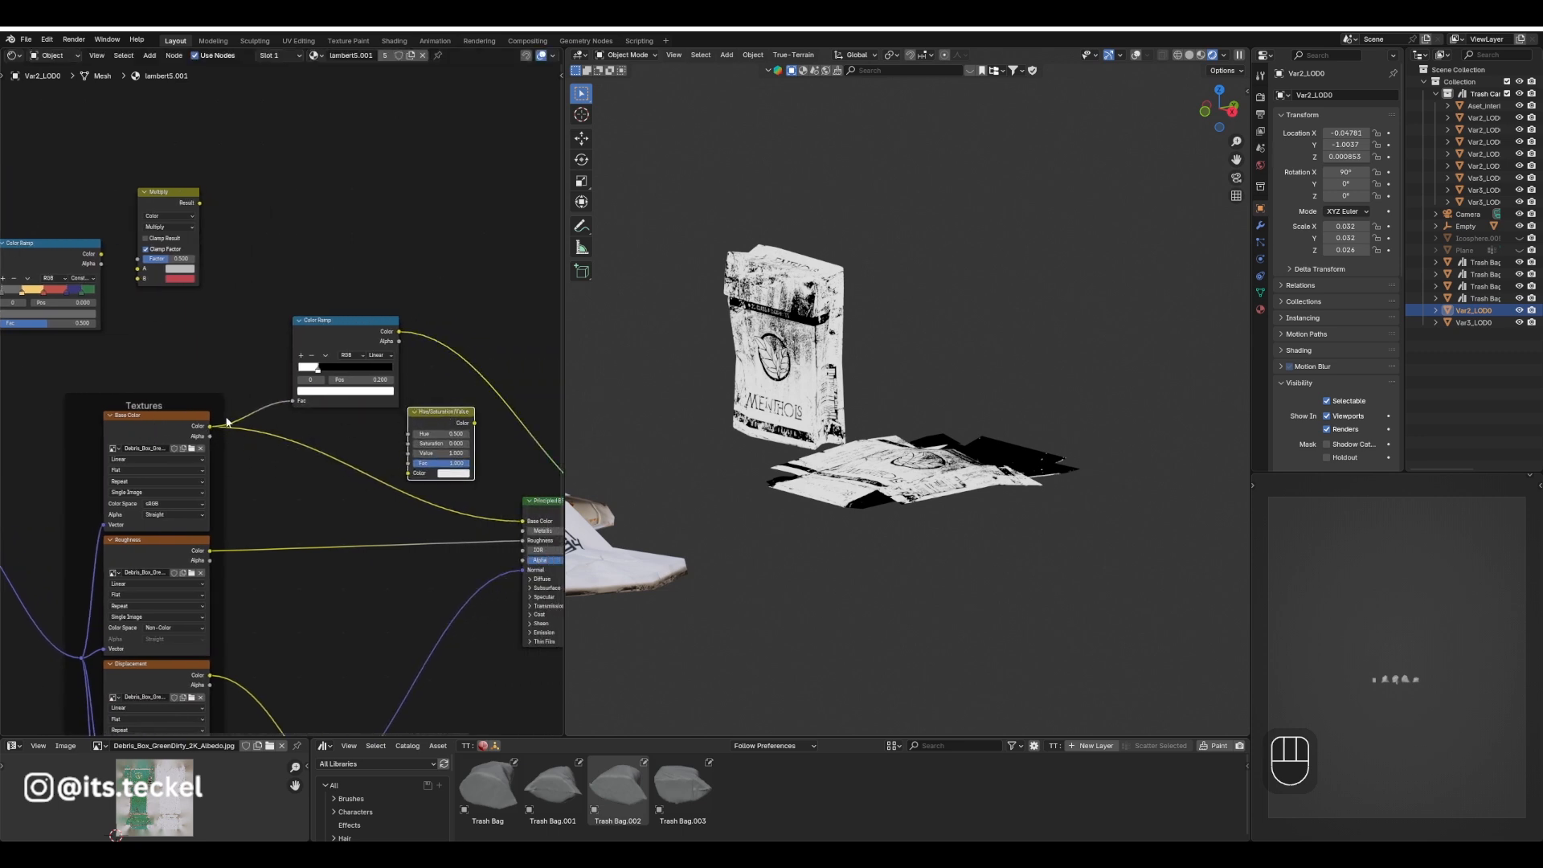
pyautogui.moveTo(208, 429); pyautogui.dragTo(400, 475)
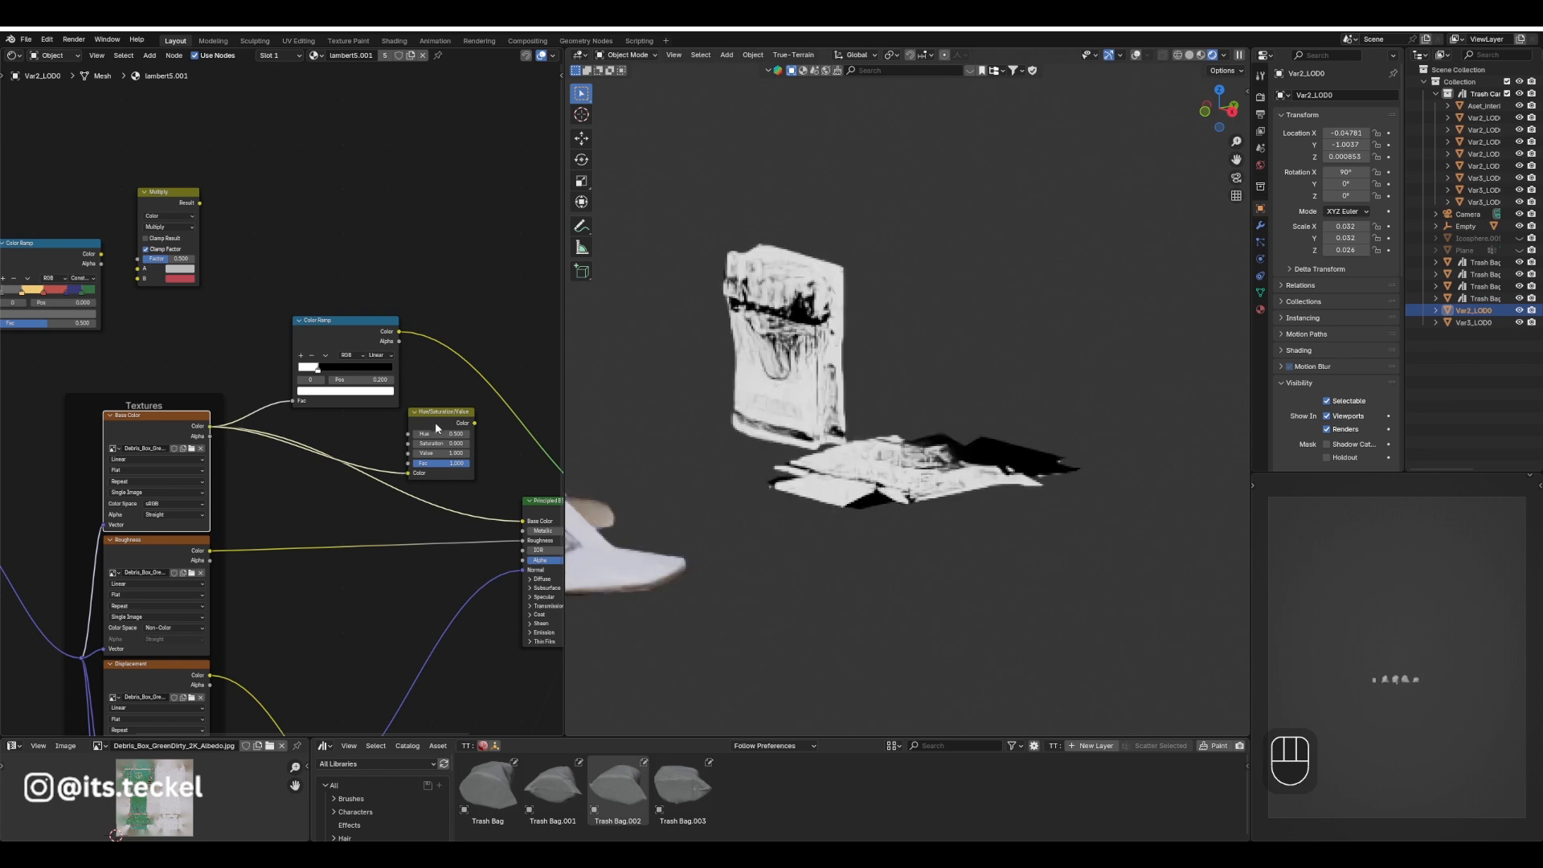
pyautogui.moveTo(436, 422); pyautogui.dragTo(295, 443)
pyautogui.scroll(2, 274, 402)
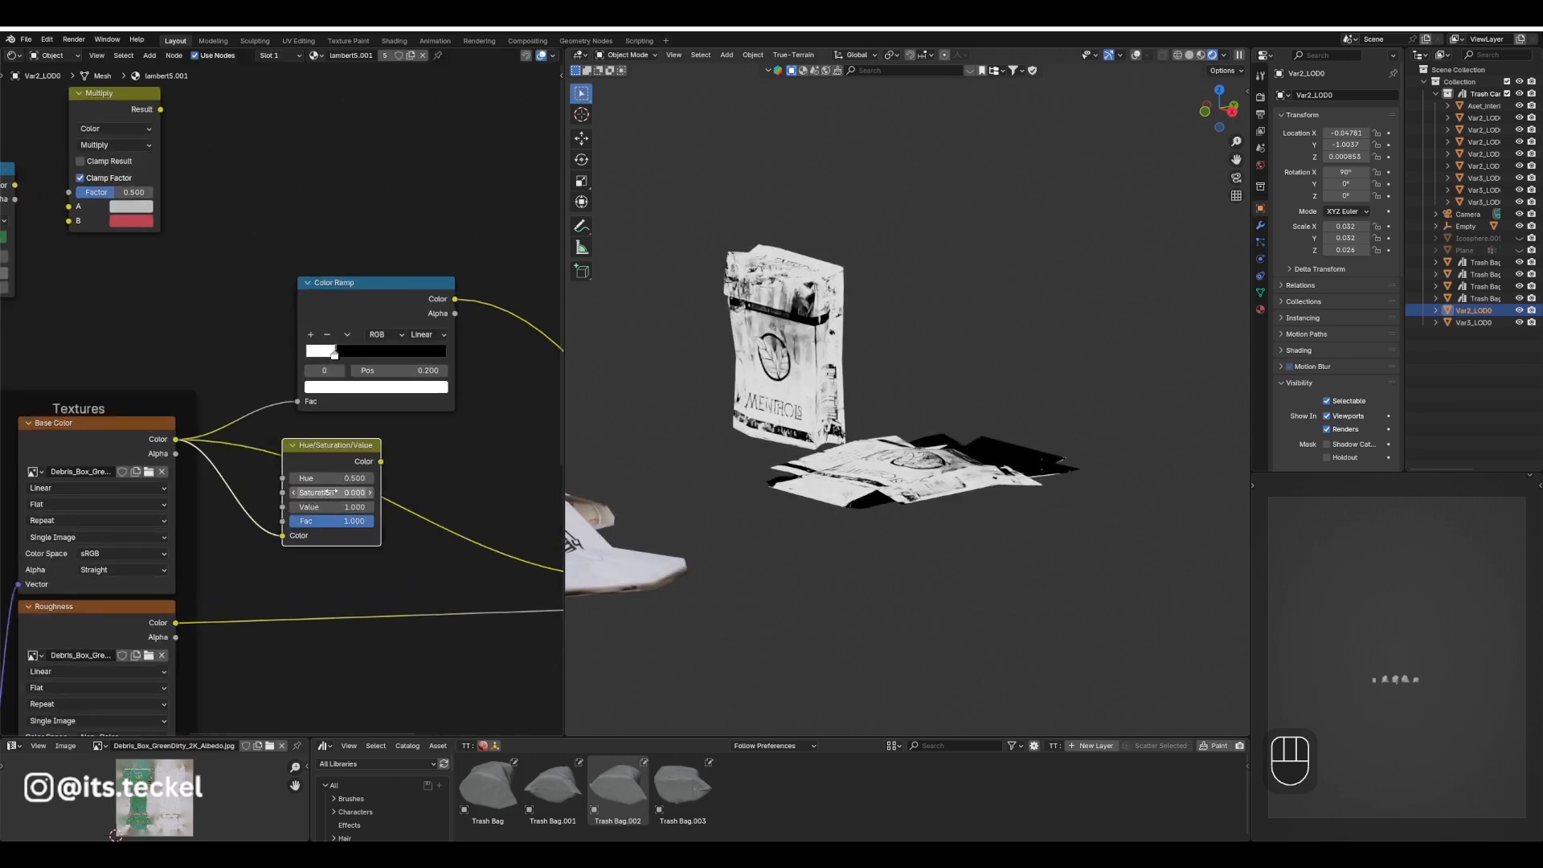
pyautogui.keyDown('ctrl'); pyautogui.keyDown('shift'); pyautogui.click(133, 423); pyautogui.keyUp('shift'); pyautogui.keyUp('ctrl')
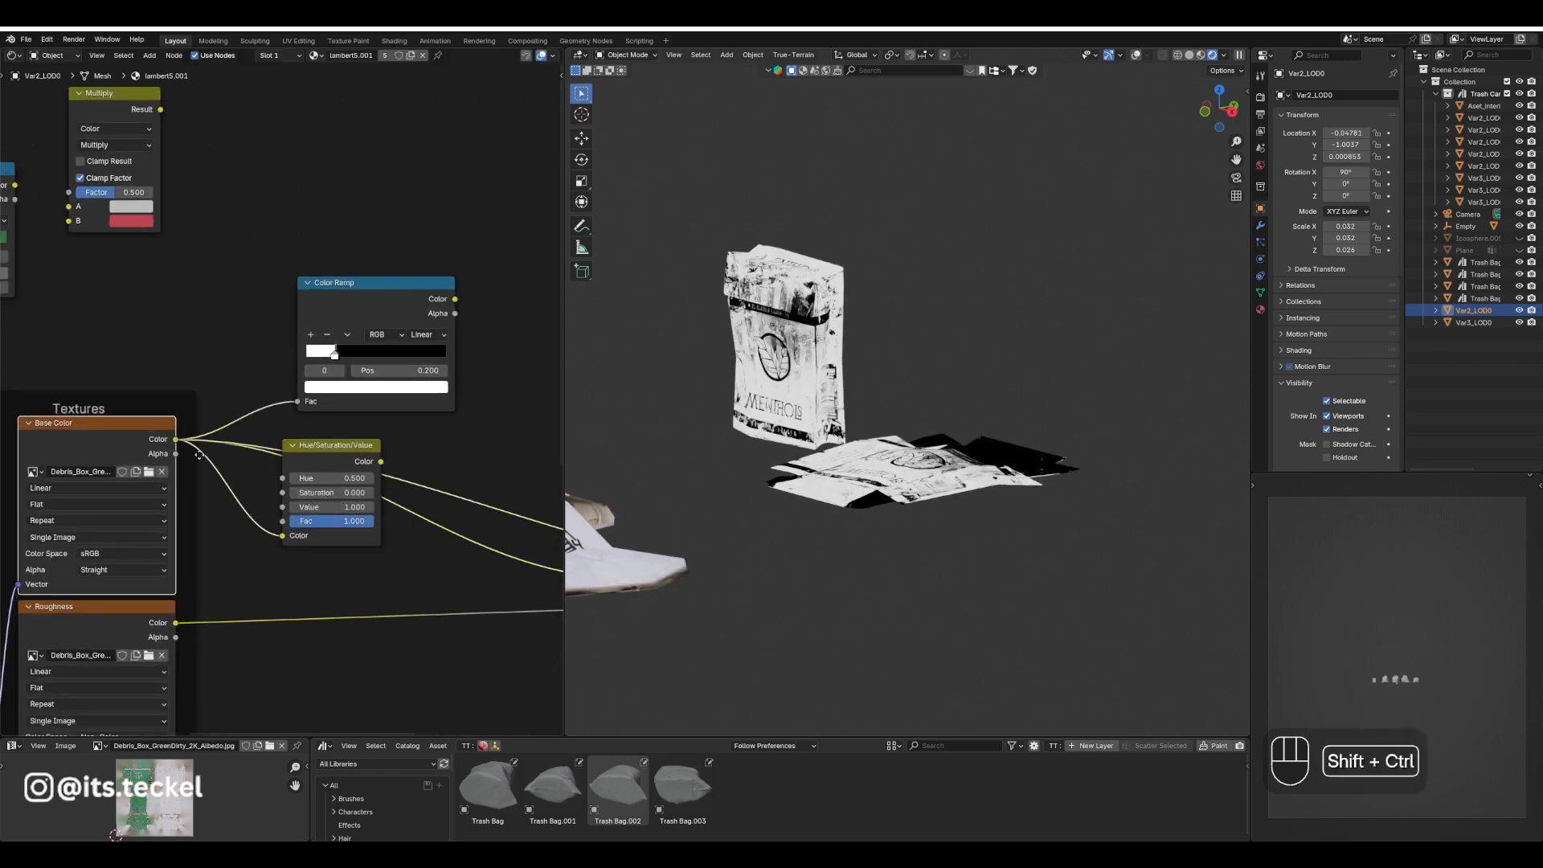
pyautogui.keyDown('ctrl'); pyautogui.keyDown('shift'); pyautogui.click(313, 457); pyautogui.keyUp('shift'); pyautogui.keyUp('ctrl')
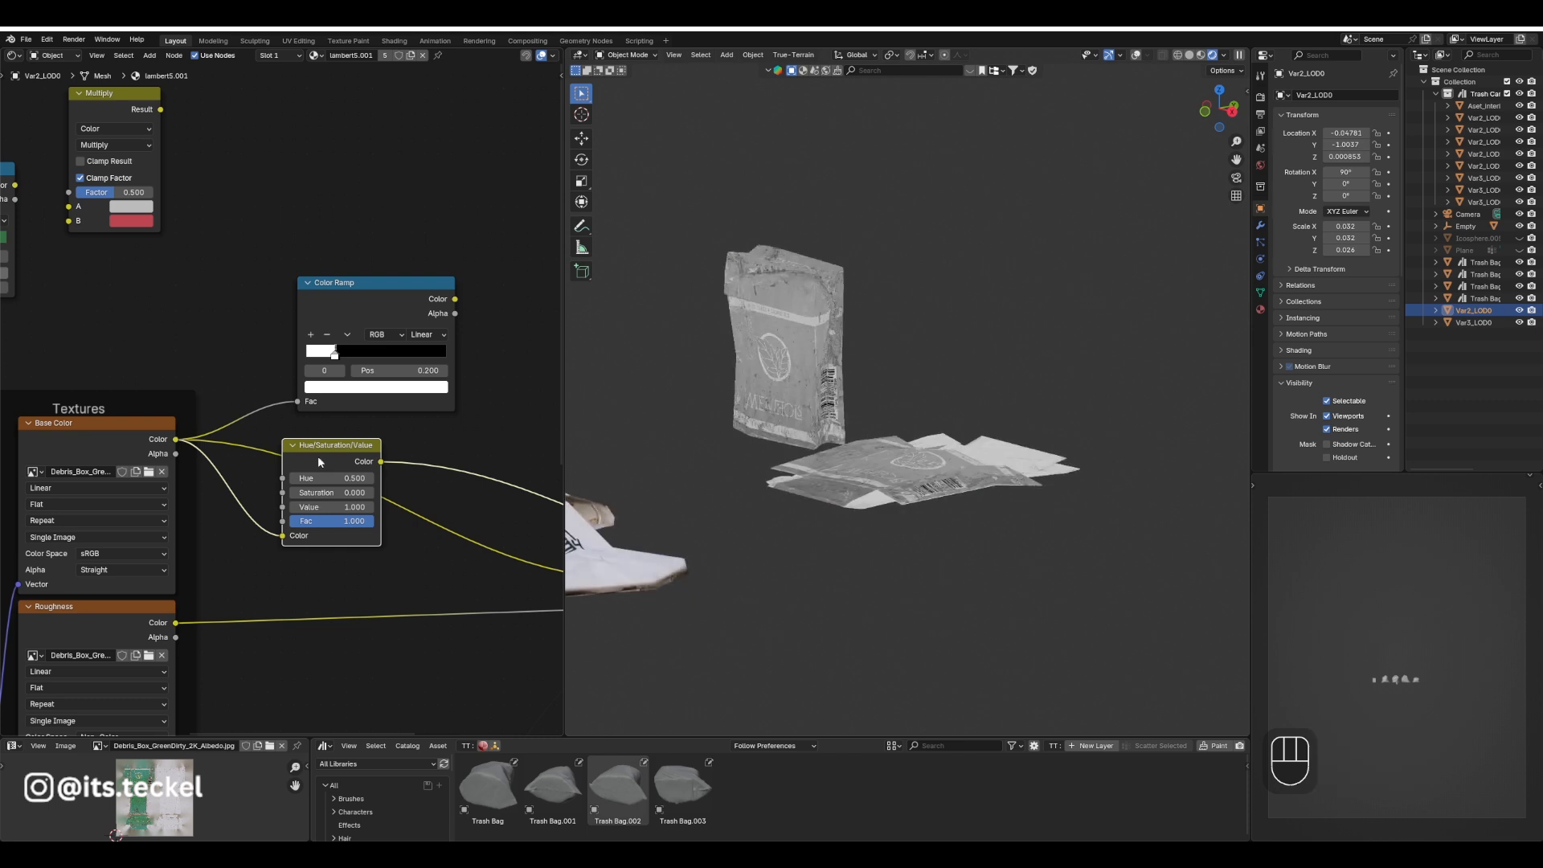
# Insert the Multiply node after Hue/Saturation/Value and drive its Factor with the black-and-white Color Ramp's Color output.
pyautogui.scroll(-2, 205, 325)
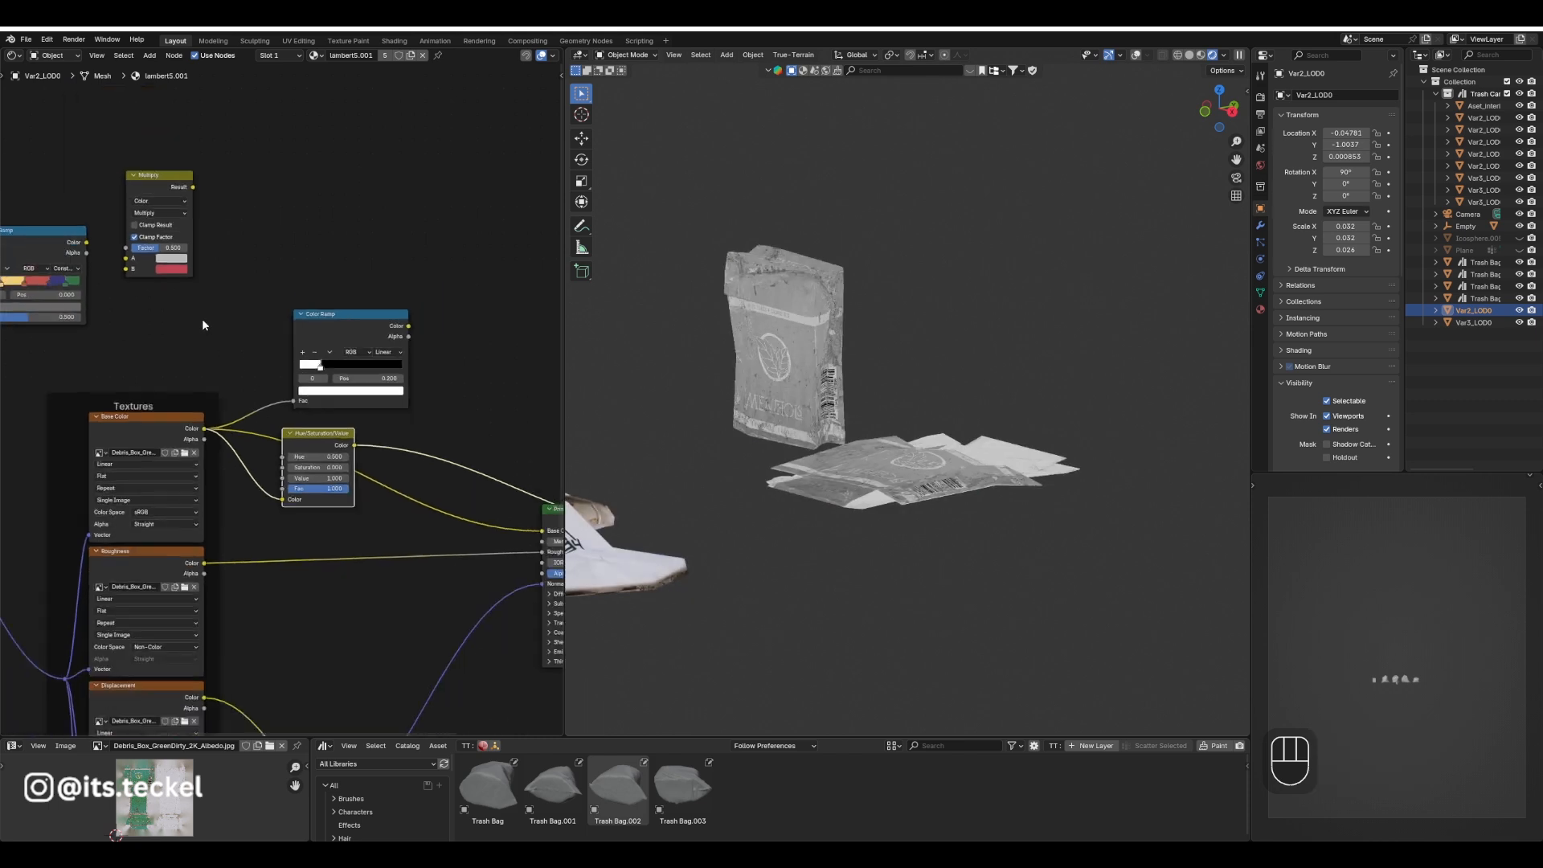
pyautogui.moveTo(156, 196); pyautogui.dragTo(435, 381)
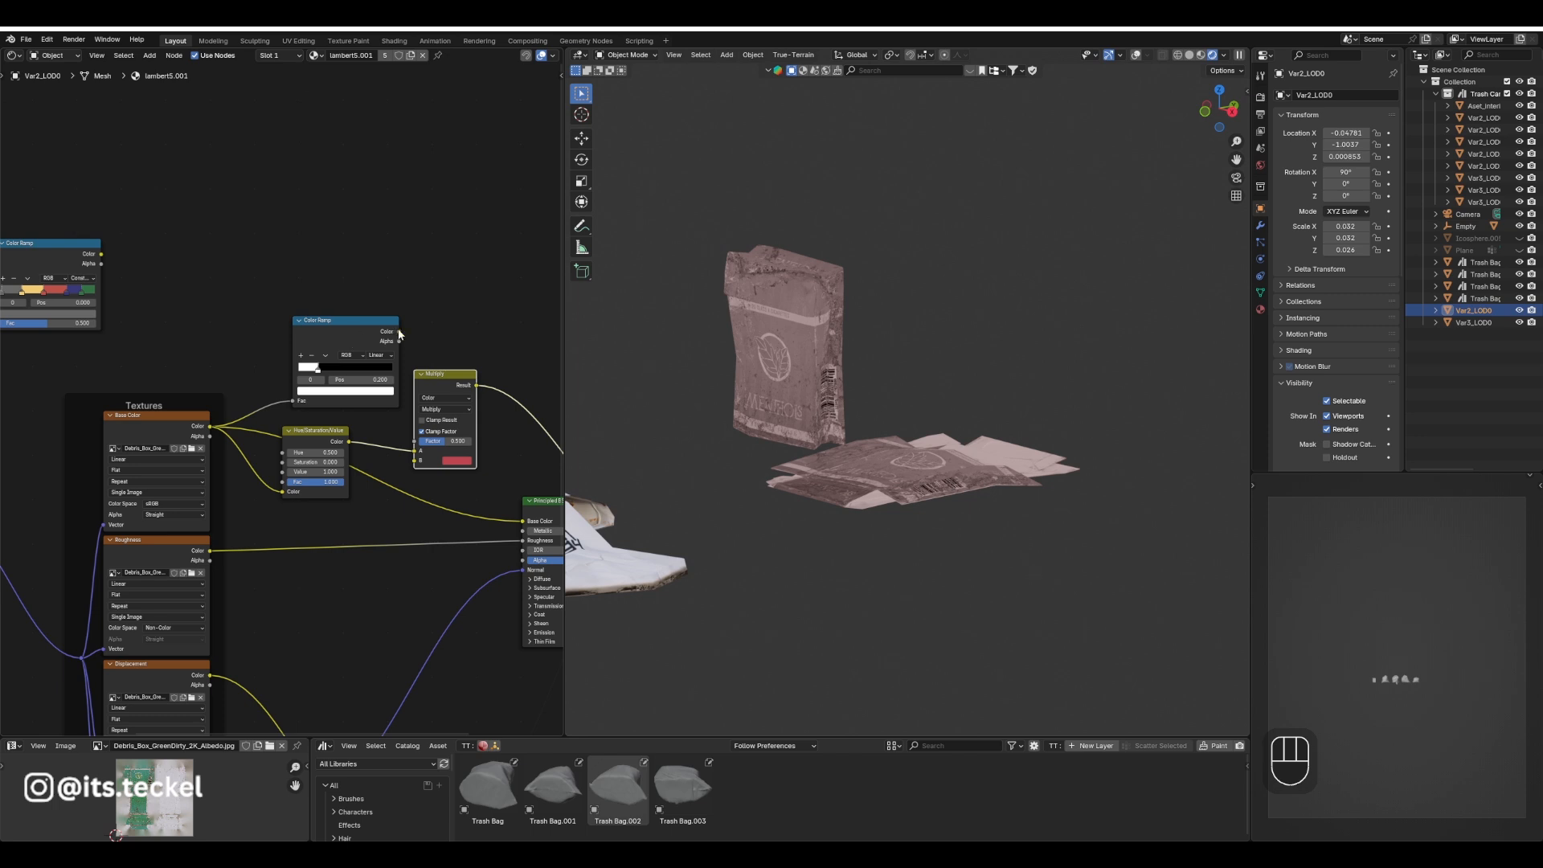
pyautogui.moveTo(400, 332); pyautogui.dragTo(413, 442)
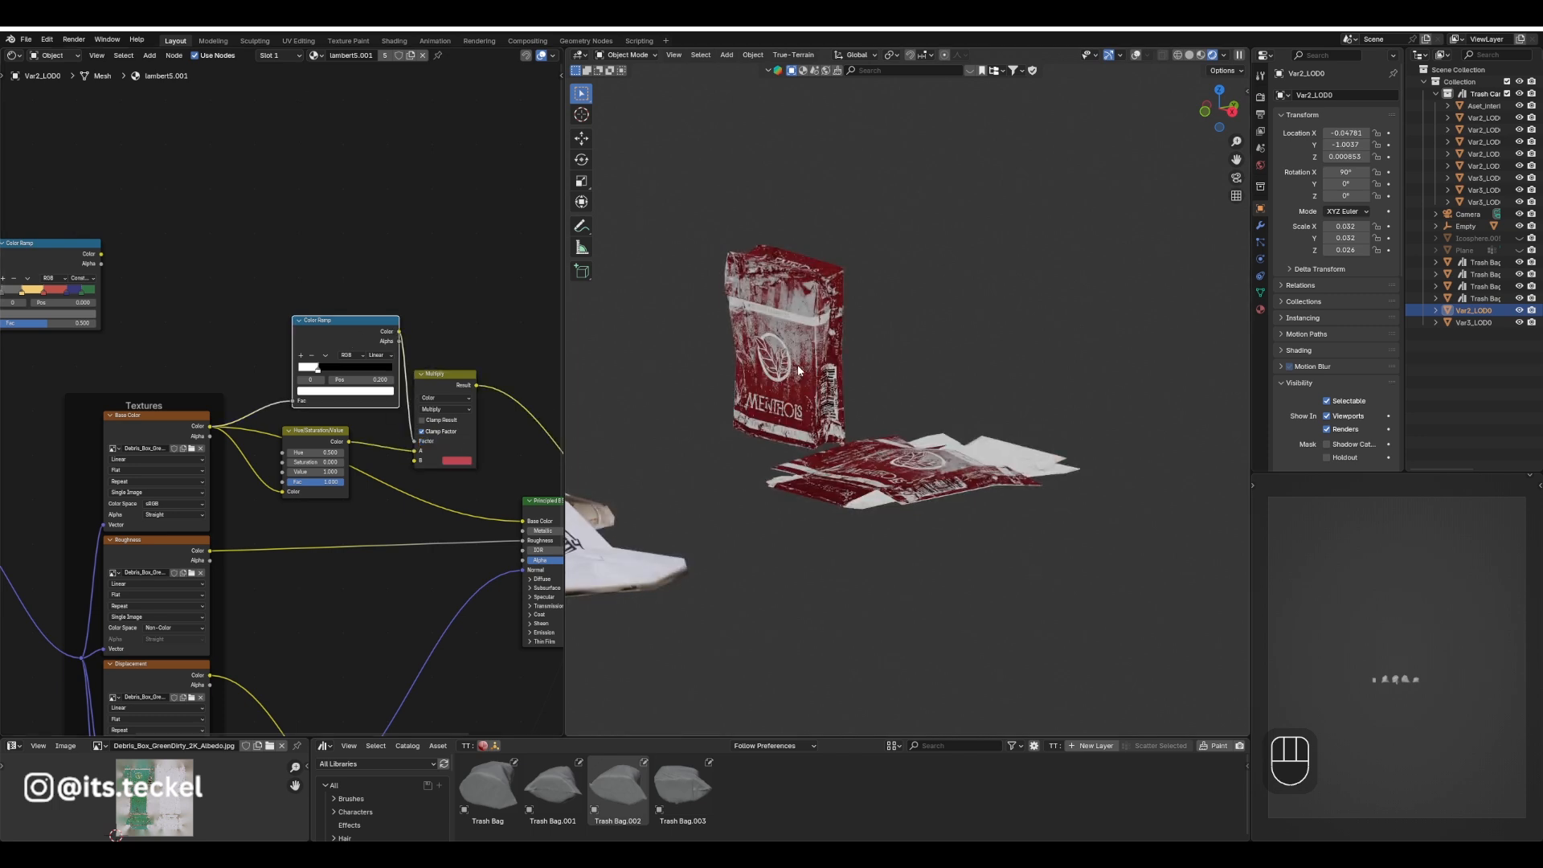
# Refine the red tint's coverage by shifting the mask ramp's stops, with the white stop at position 0.218.
pyautogui.scroll(4, 281, 399)
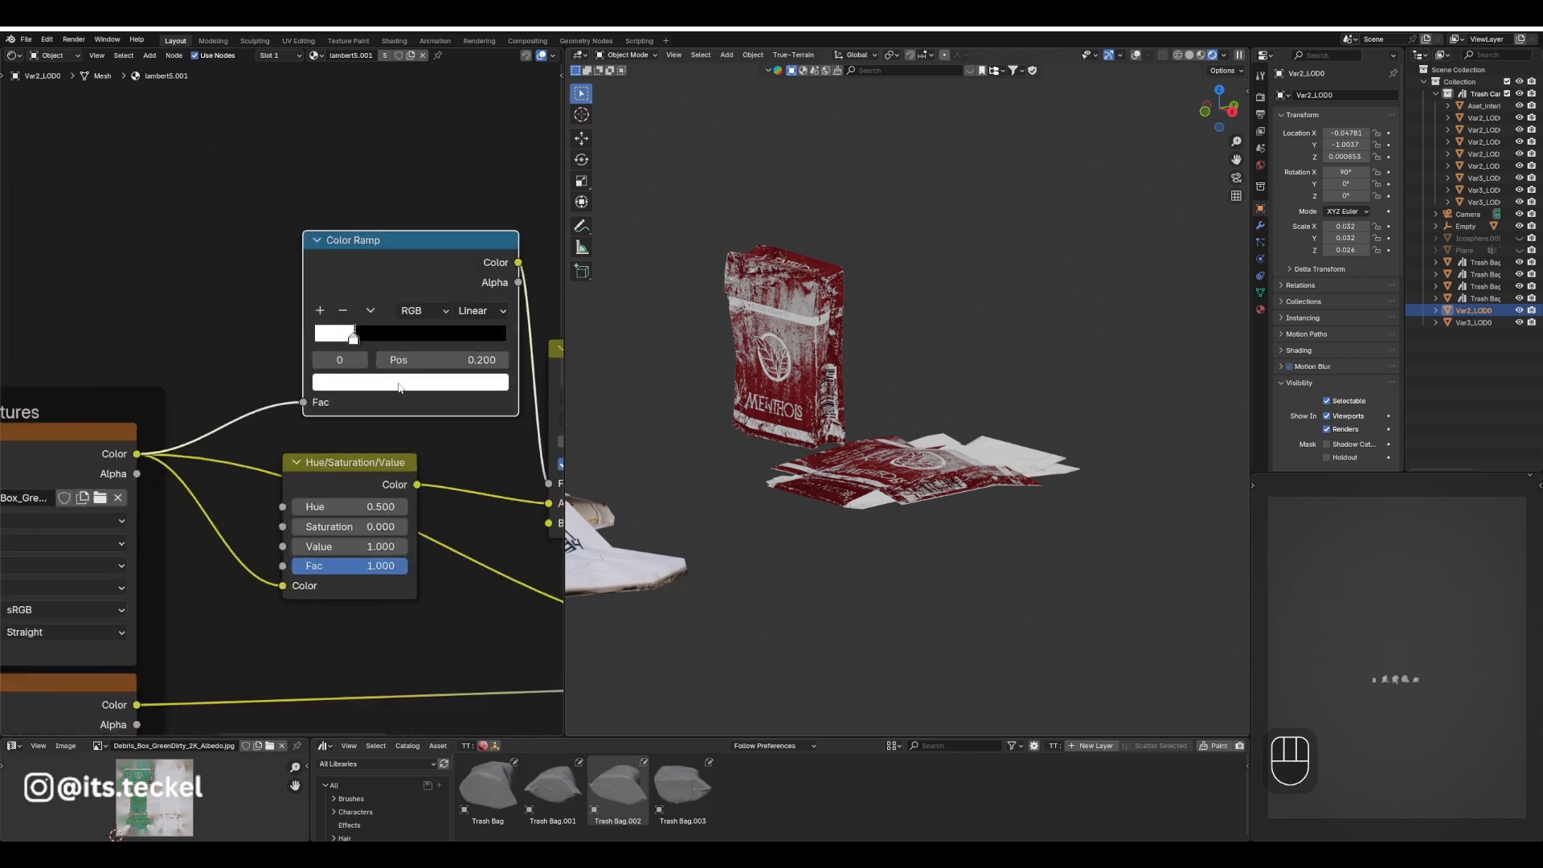
pyautogui.moveTo(367, 331); pyautogui.dragTo(371, 330)
pyautogui.click(366, 330)
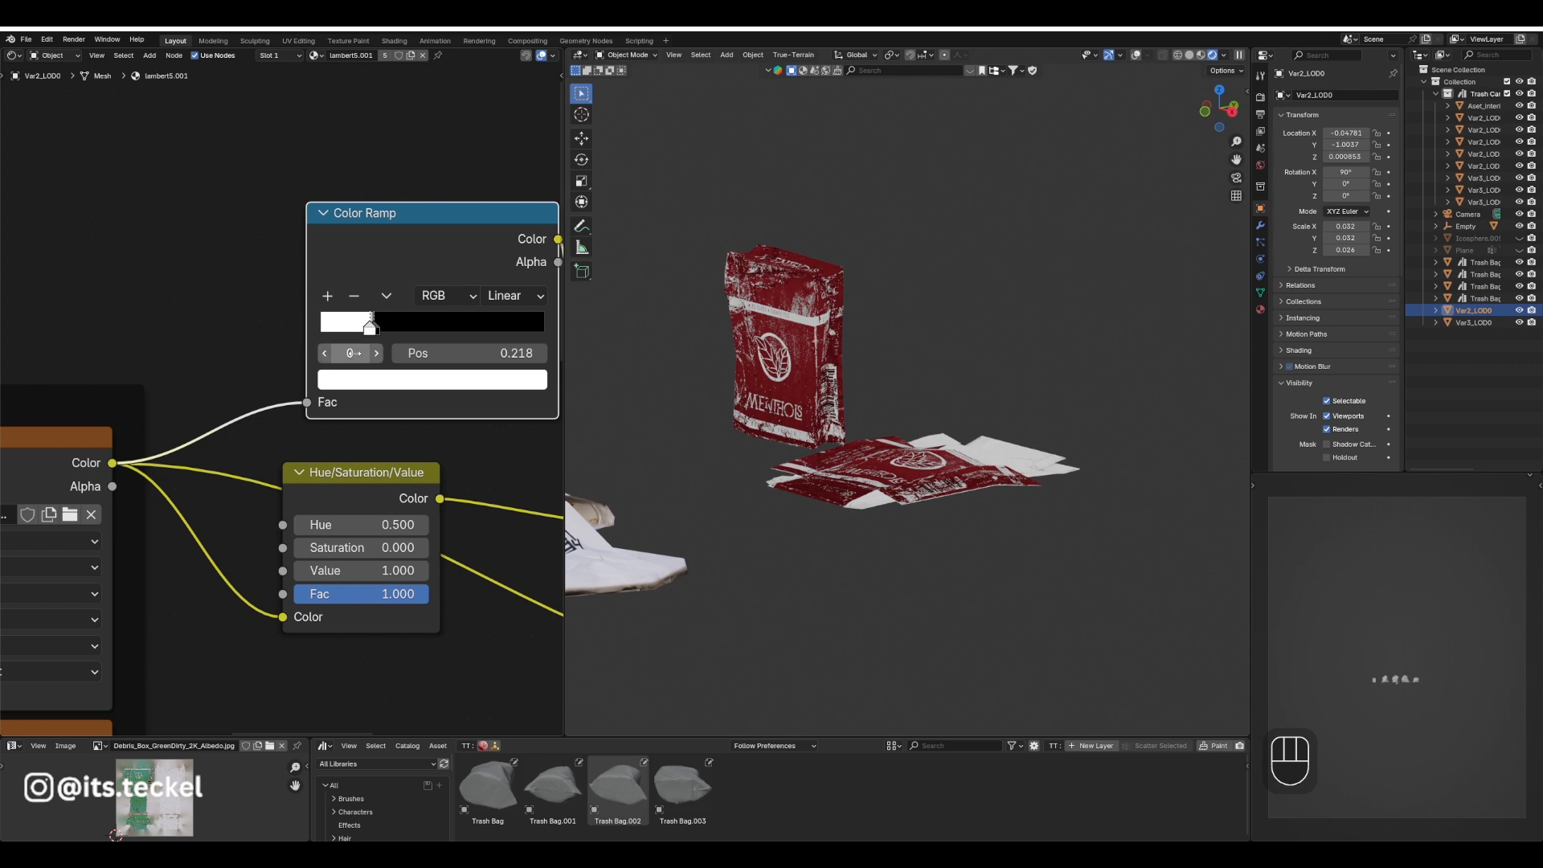
# Move the multicolour Color Ramp below the Hue/Saturation/Value node and widen it so its Constant interpolation label is readable.
pyautogui.scroll(-2, 475, 466)
pyautogui.scroll(-1, 475, 466)
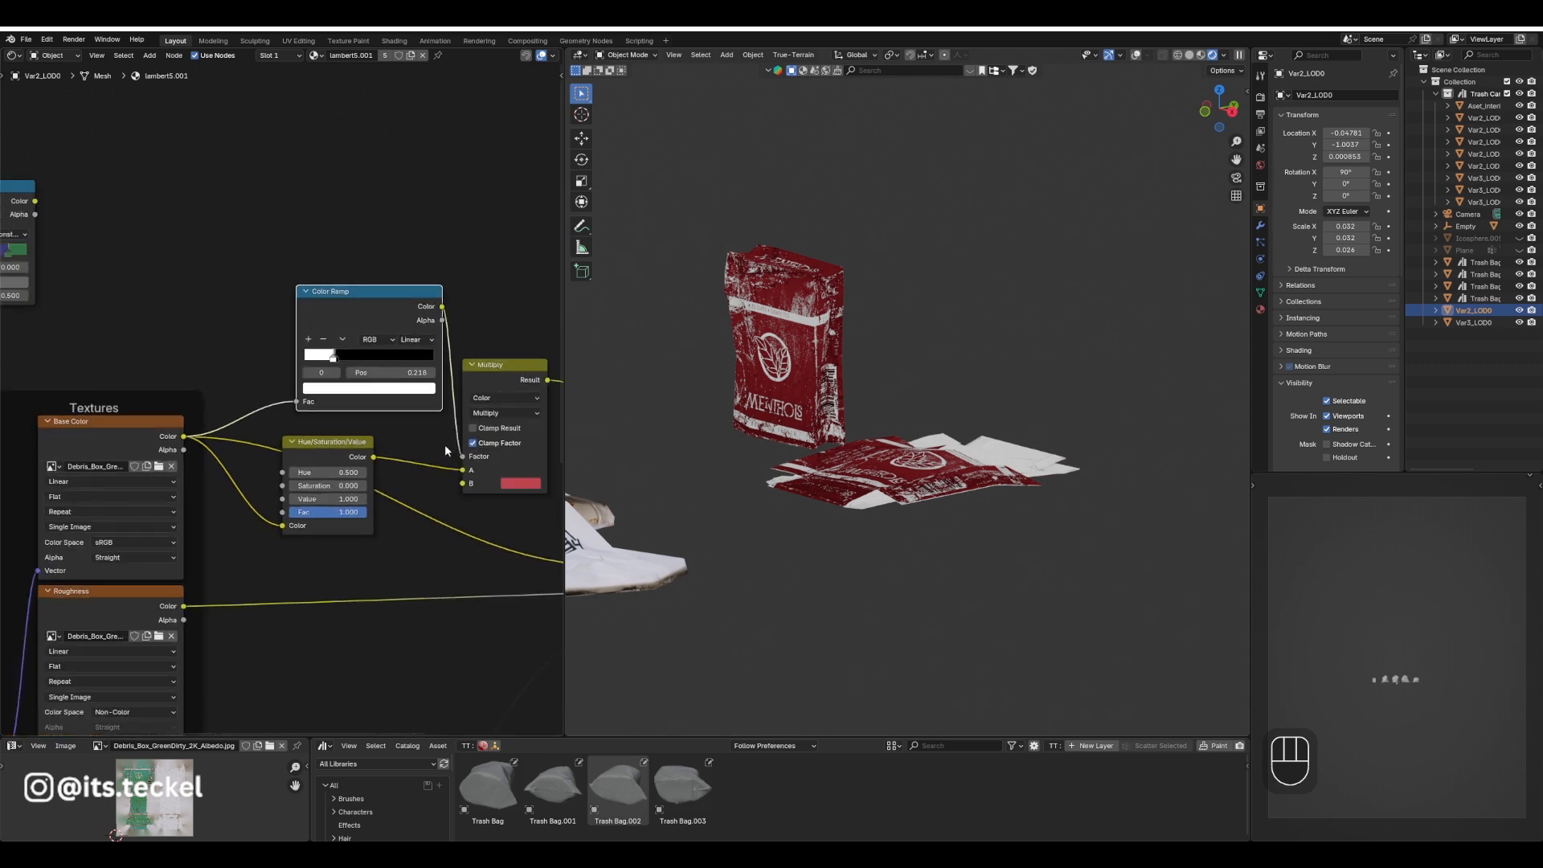
pyautogui.moveTo(472, 325); pyautogui.dragTo(434, 219, button='middle')
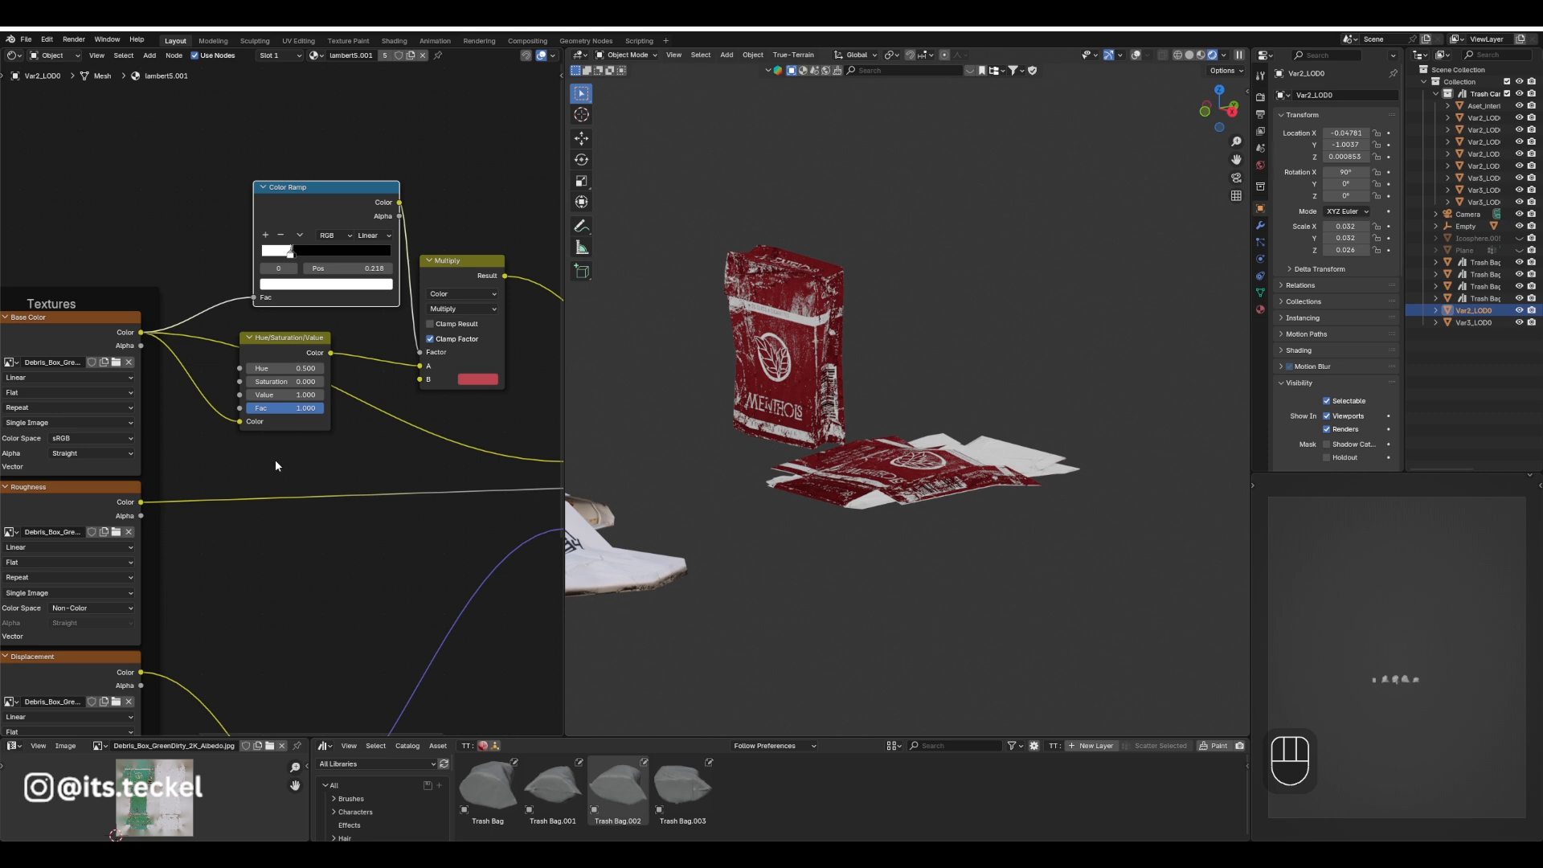
pyautogui.scroll(-4, 204, 245)
pyautogui.moveTo(165, 227); pyautogui.dragTo(278, 252, button='middle')
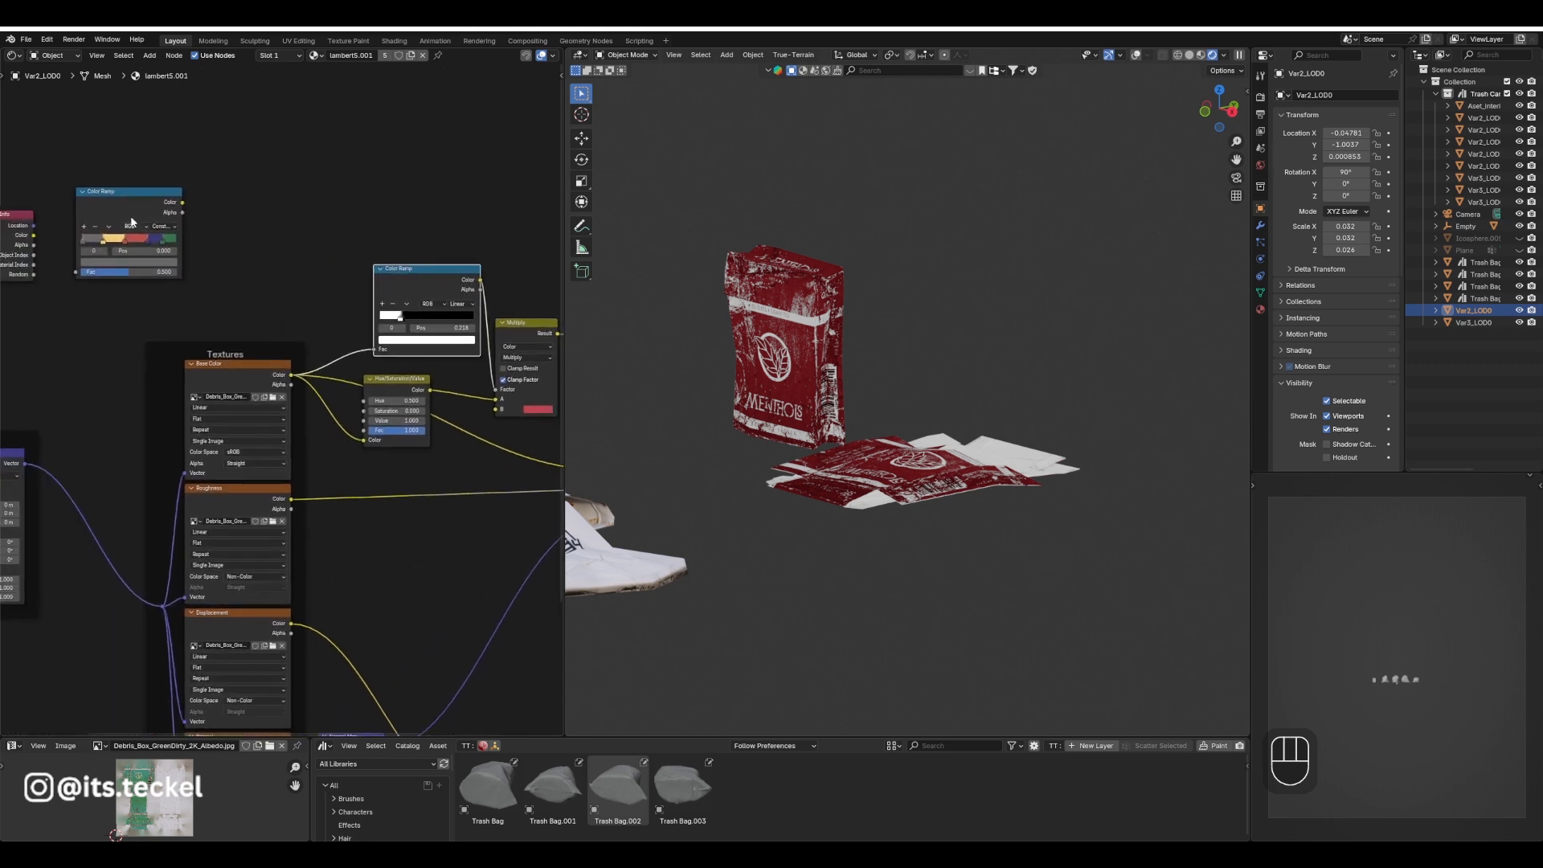
pyautogui.moveTo(157, 220); pyautogui.dragTo(439, 550)
pyautogui.scroll(5, 481, 531)
pyautogui.moveTo(512, 518); pyautogui.dragTo(343, 515, button='middle')
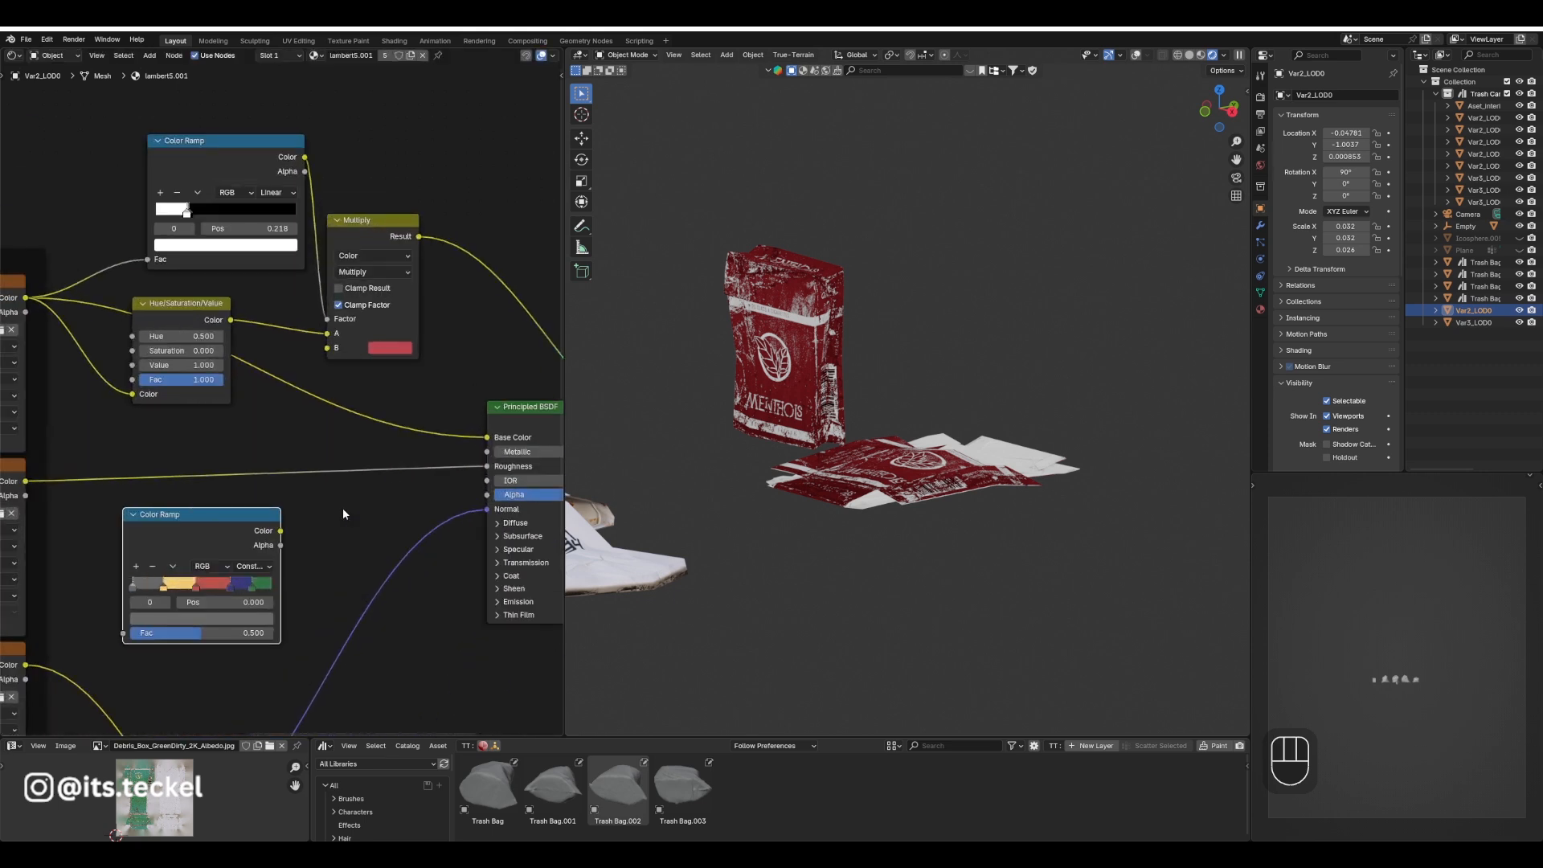
pyautogui.scroll(2, 195, 553)
pyautogui.moveTo(327, 568); pyautogui.dragTo(340, 477, button='middle')
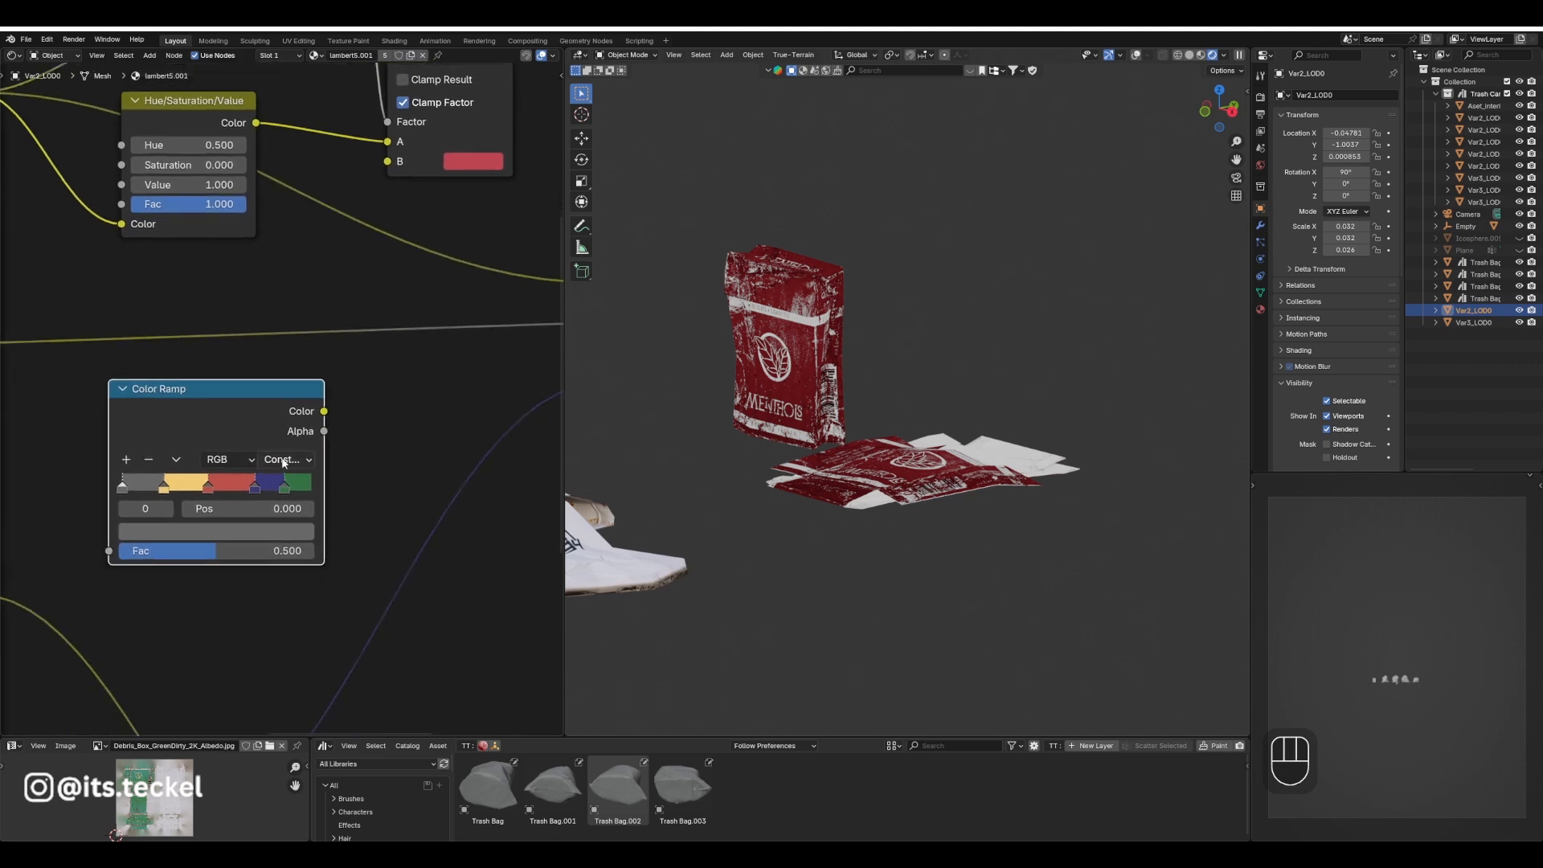
pyautogui.moveTo(324, 478); pyautogui.dragTo(371, 480)
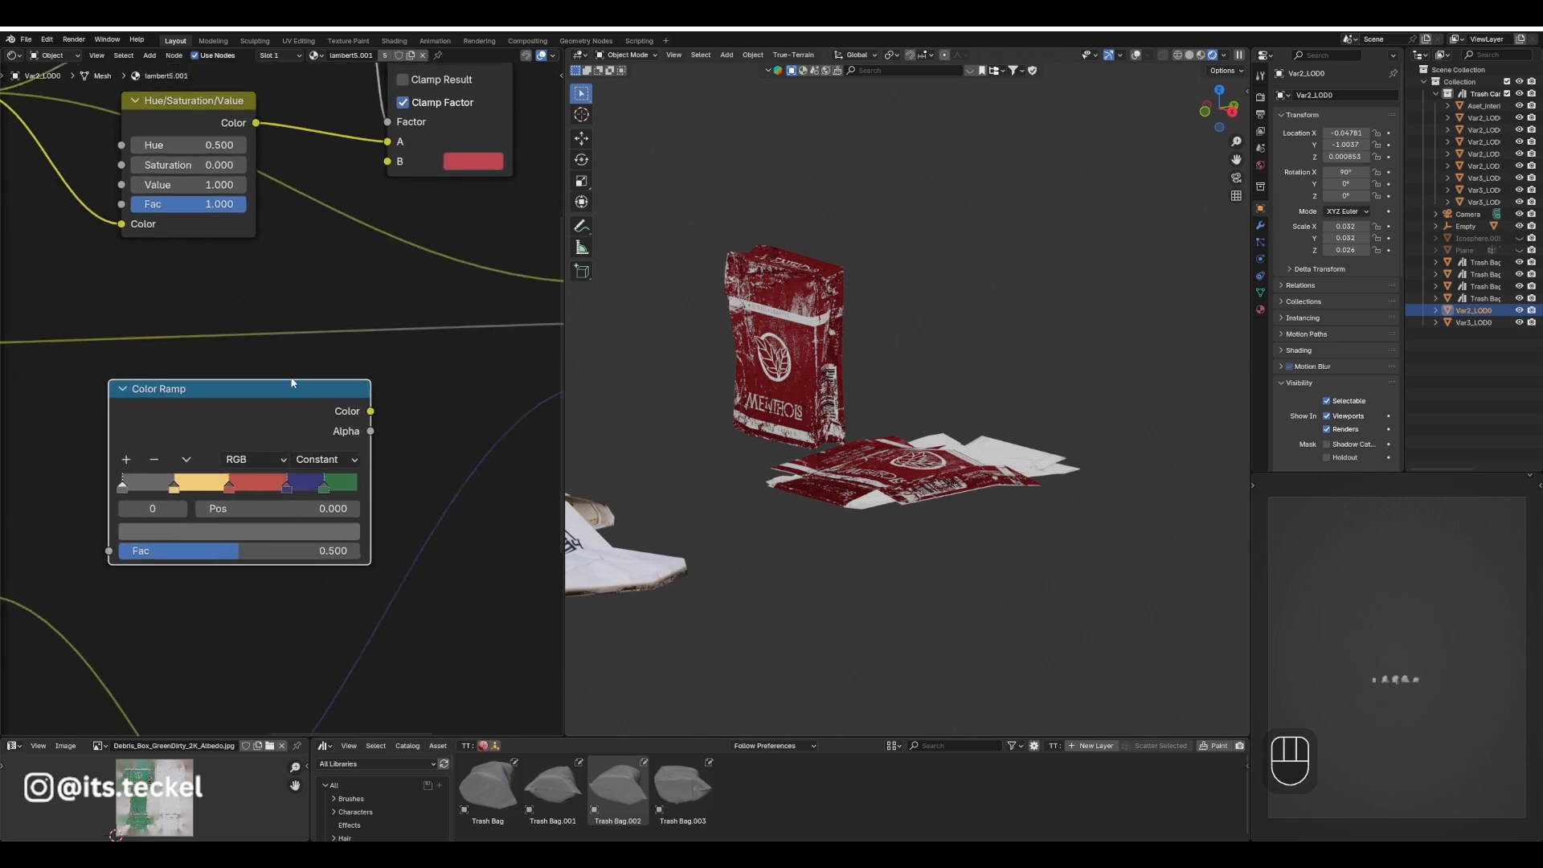
# Connect the multicolour Color Ramp's Color output to Multiply's B input and tidy the positions of both nodes.
pyautogui.moveTo(371, 412); pyautogui.dragTo(387, 160)
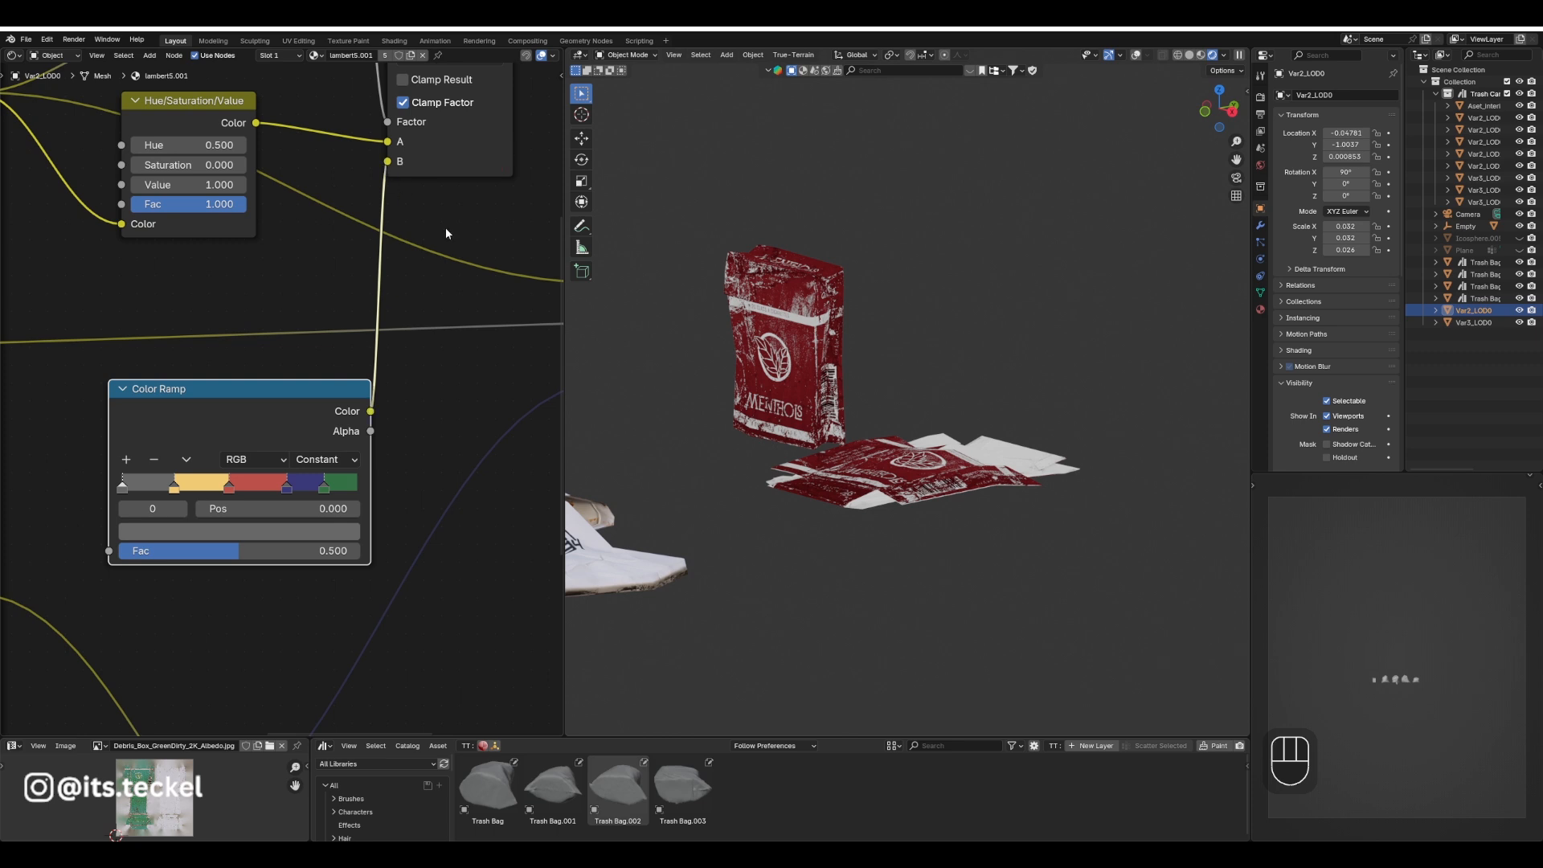
pyautogui.scroll(-2, 445, 228)
pyautogui.moveTo(430, 287); pyautogui.dragTo(424, 331, button='middle')
pyautogui.moveTo(270, 482); pyautogui.dragTo(319, 397)
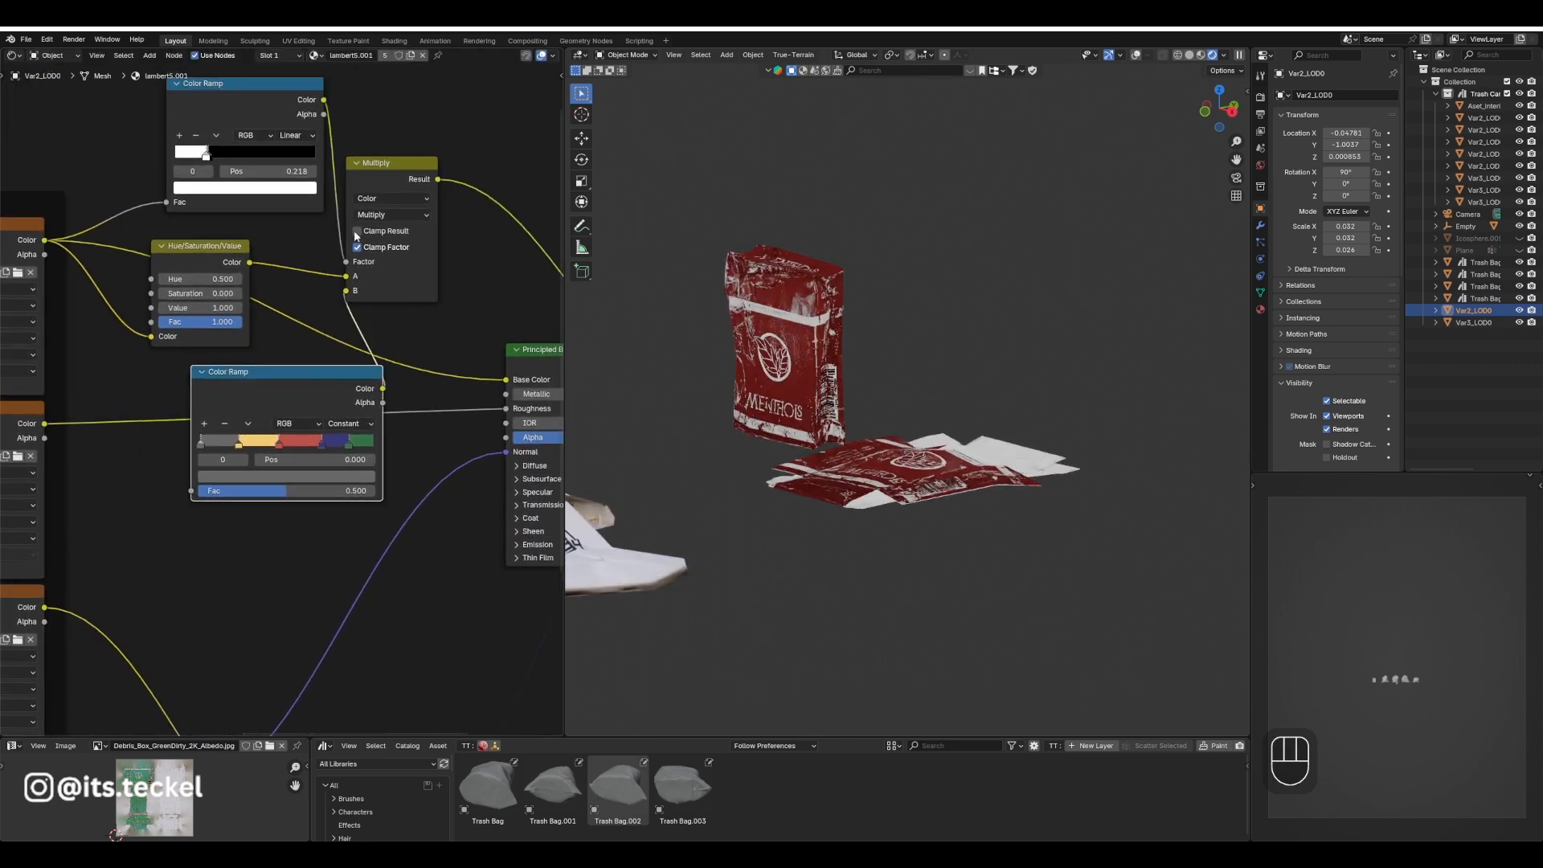
pyautogui.moveTo(402, 177); pyautogui.dragTo(471, 202)
pyautogui.moveTo(512, 271); pyautogui.dragTo(443, 238, button='middle')
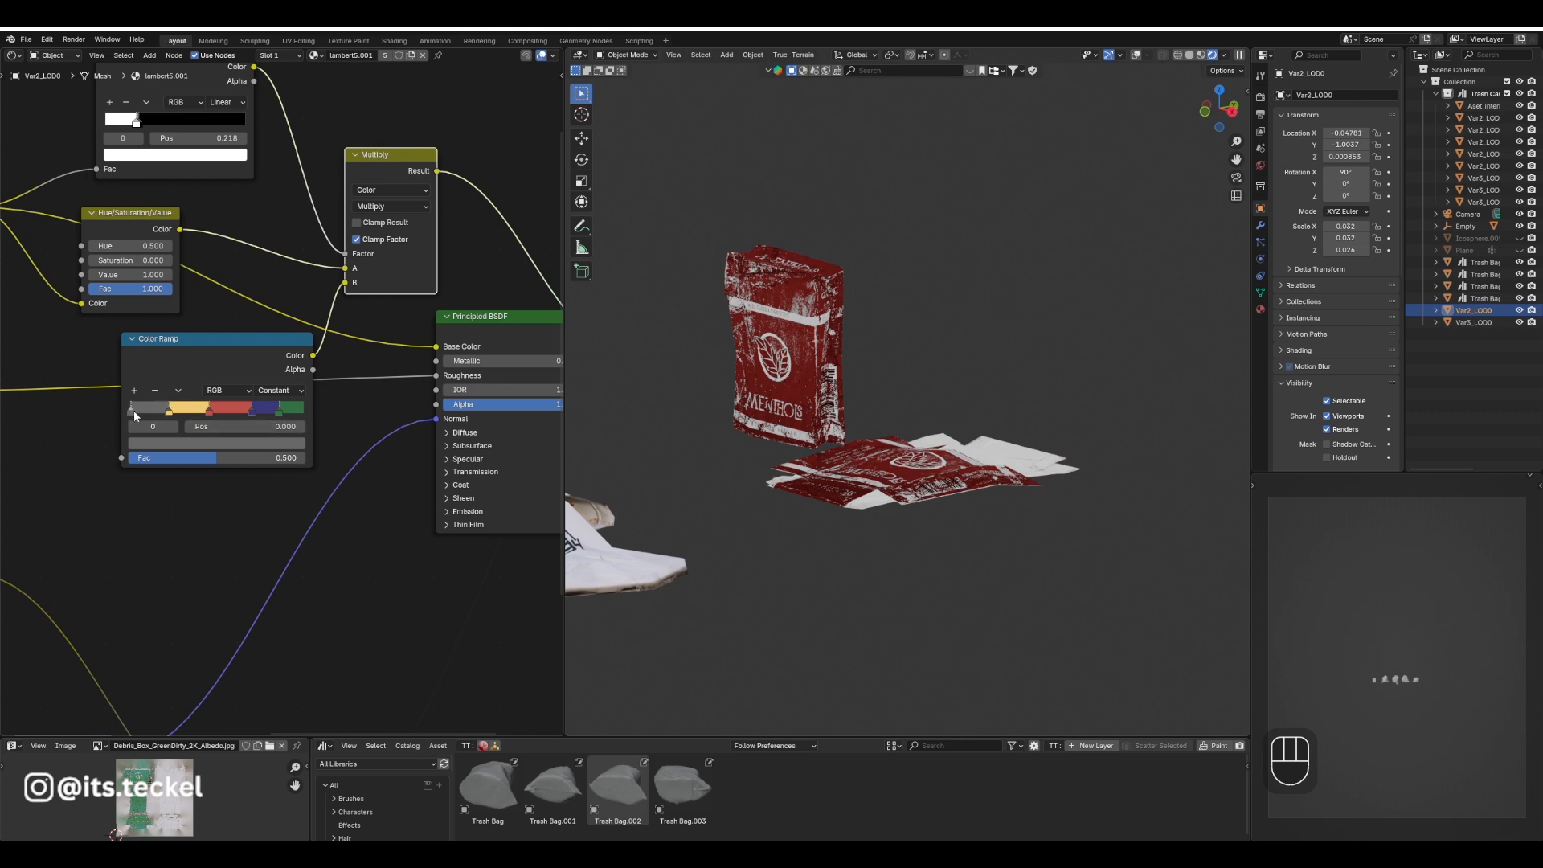
# Move the Object Info node into the space just before the multicolour Color Ramp's Fac input.
pyautogui.scroll(-1, 157, 388)
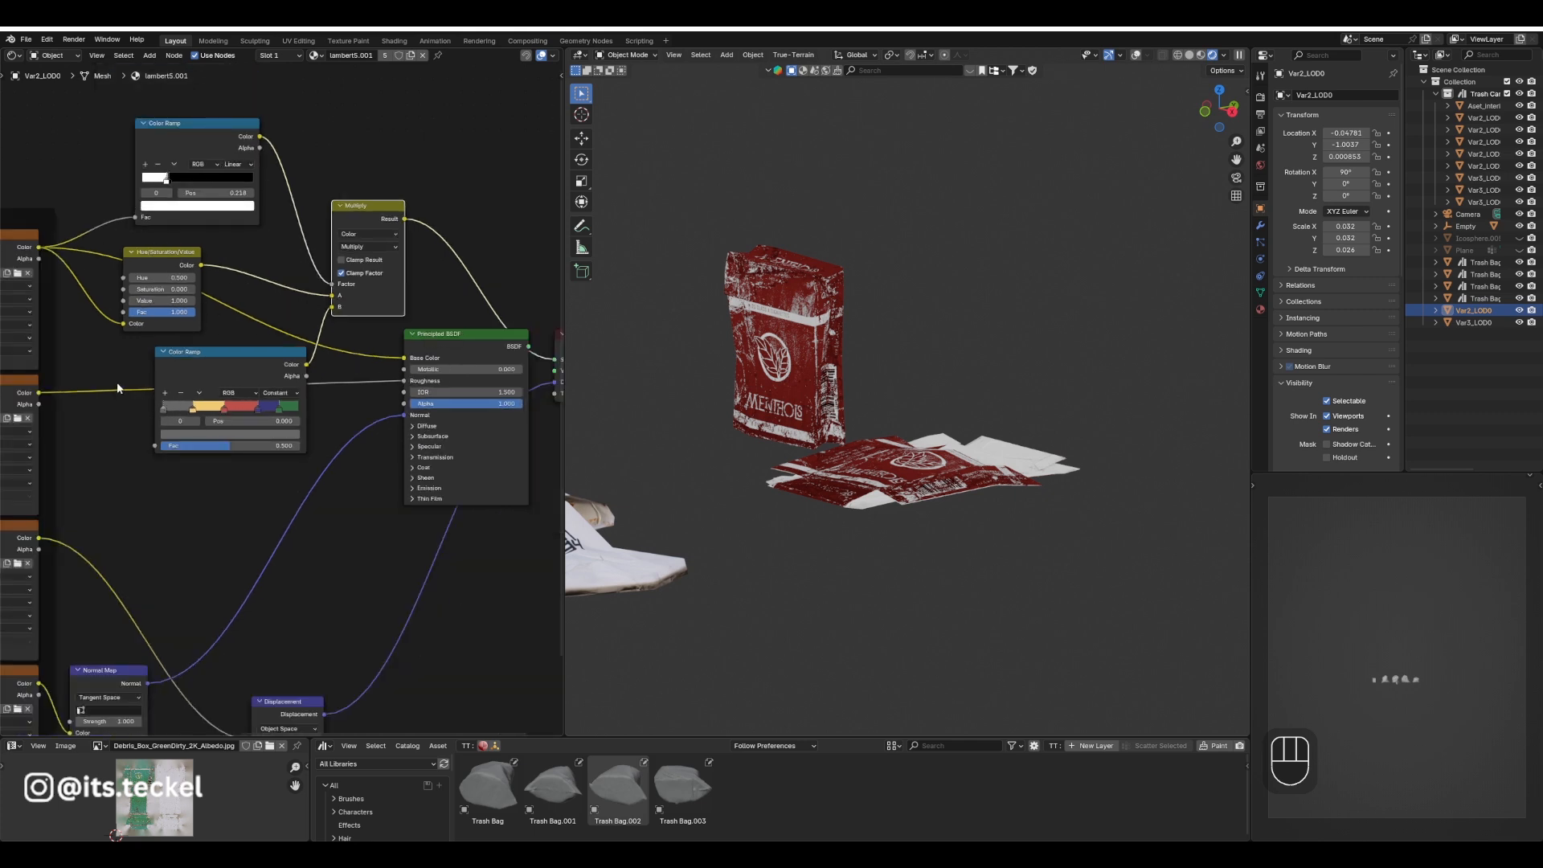
pyautogui.scroll(-1, 166, 408)
pyautogui.moveTo(166, 408); pyautogui.dragTo(288, 453, button='middle')
pyautogui.scroll(-2, 171, 215)
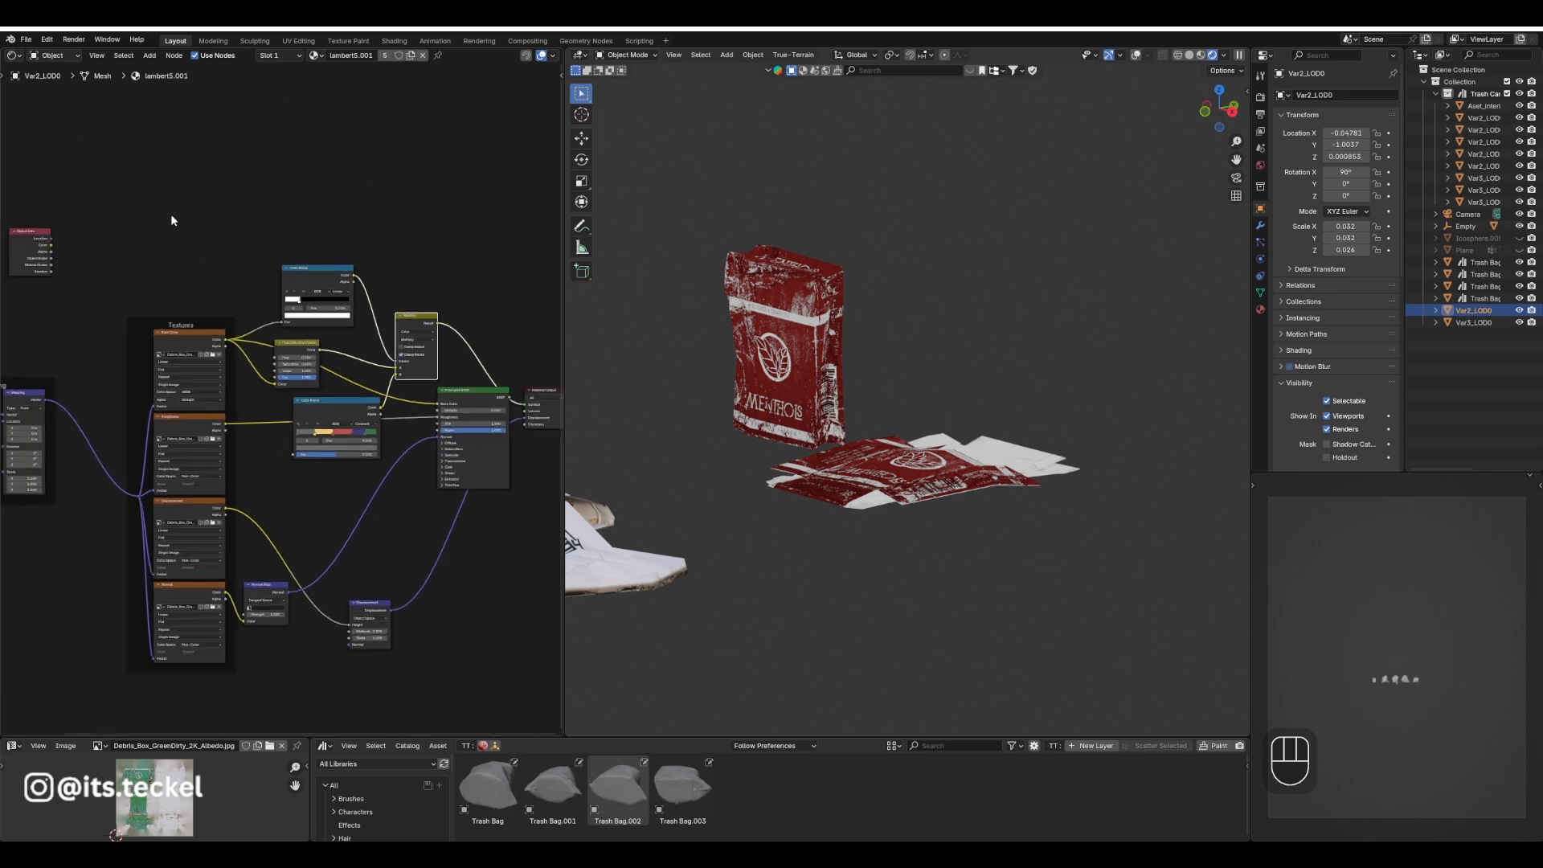
pyautogui.moveTo(27, 238); pyautogui.dragTo(255, 445)
pyautogui.scroll(3, 321, 490)
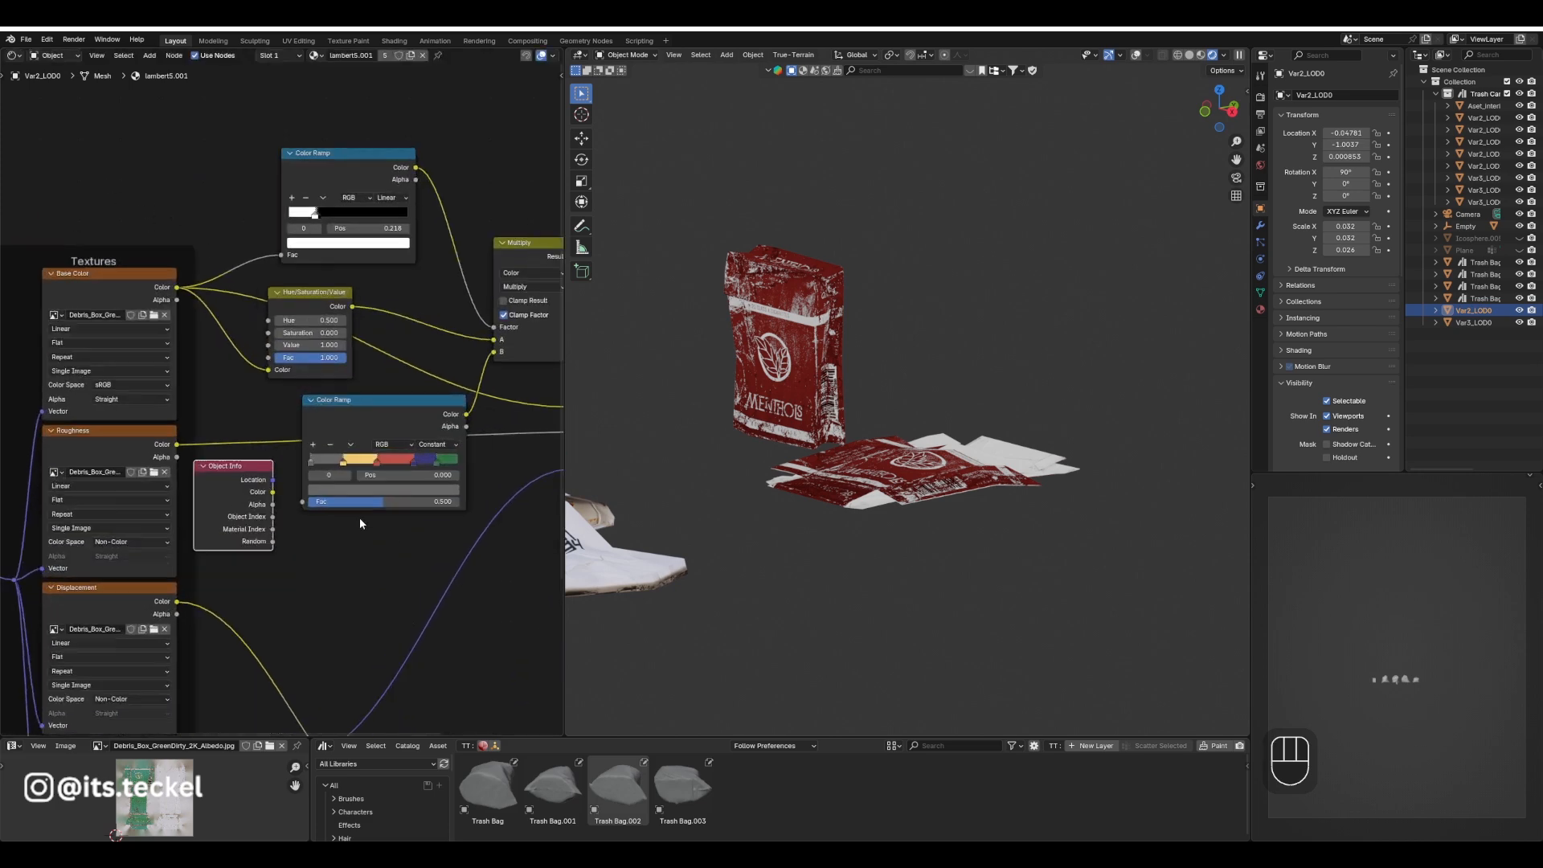
pyautogui.scroll(3, 359, 519)
pyautogui.moveTo(354, 577); pyautogui.dragTo(328, 531, button='middle')
pyautogui.moveTo(190, 470); pyautogui.dragTo(204, 455)
# Connect Object Info's Random output to the multicolour Color Ramp's Fac input.
pyautogui.scroll(3, 311, 549)
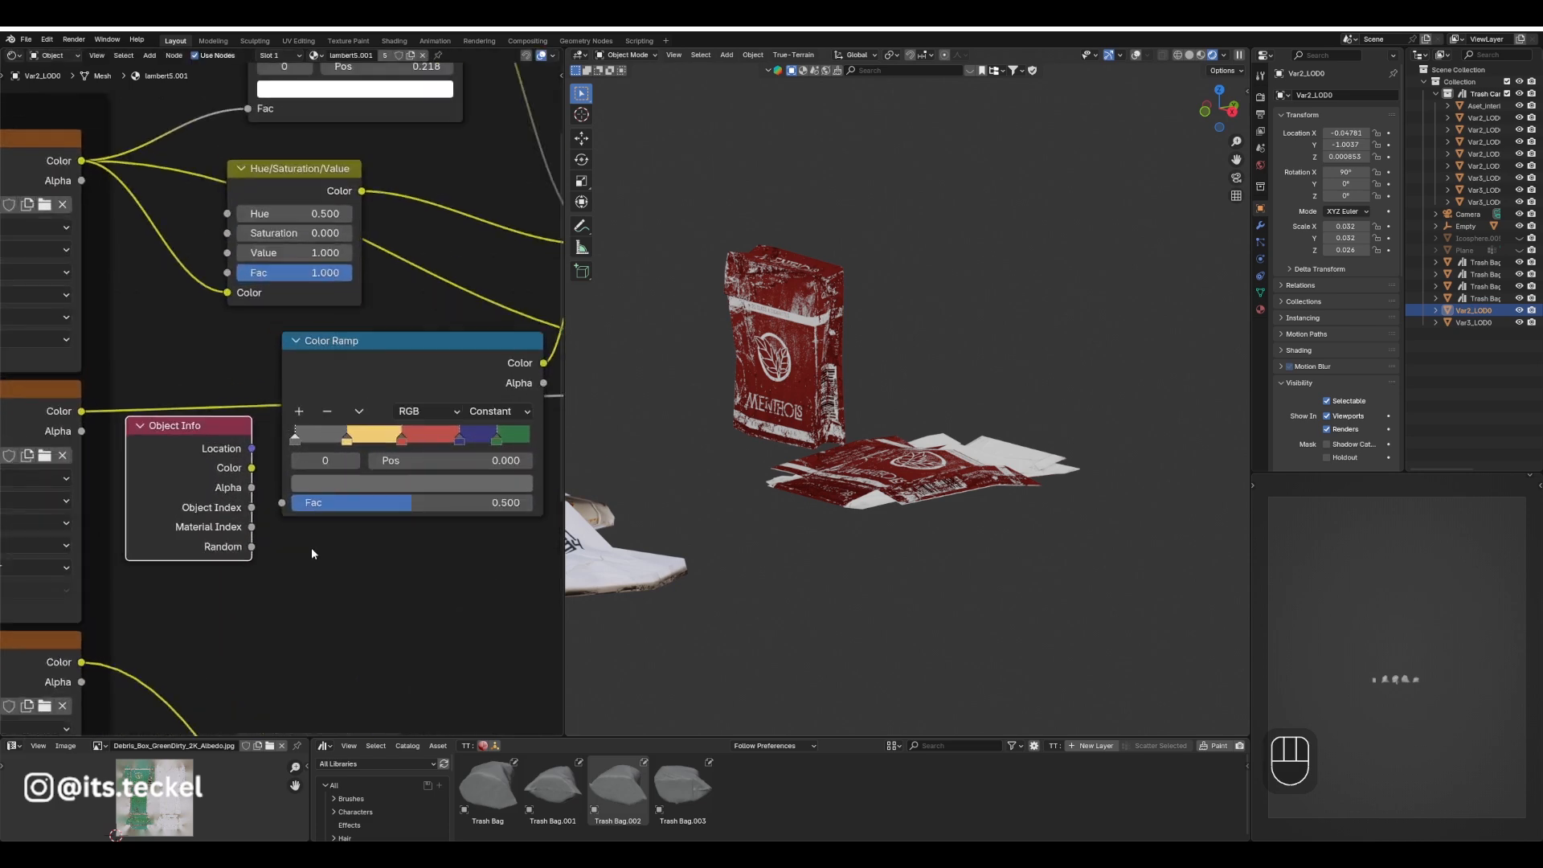
pyautogui.scroll(1, 312, 553)
pyautogui.moveTo(250, 558); pyautogui.dragTo(273, 519)
pyautogui.moveTo(342, 563); pyautogui.dragTo(237, 596, button='middle')
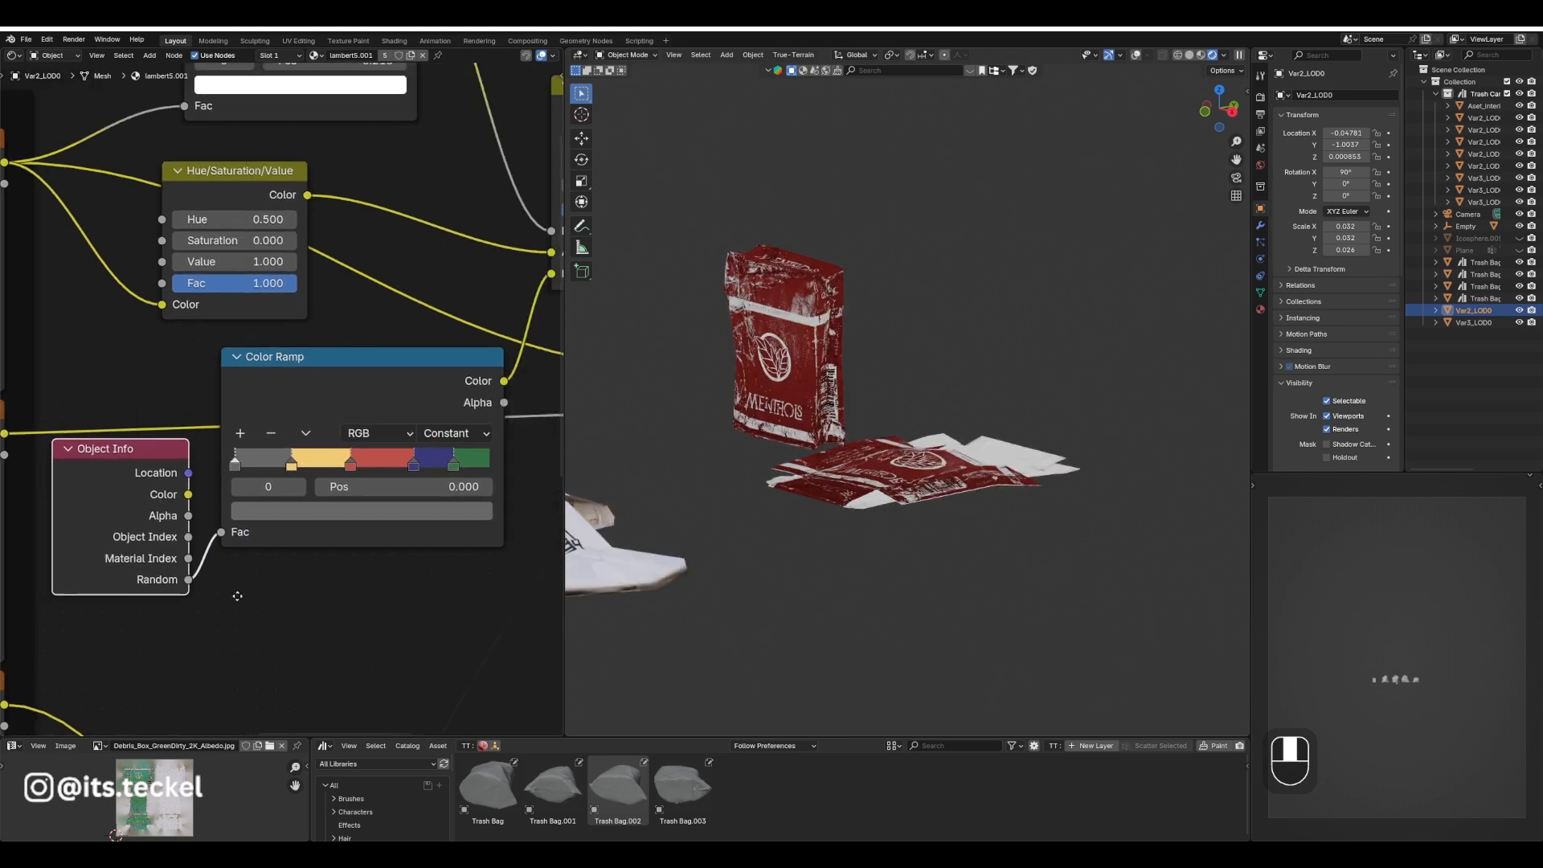
pyautogui.scroll(-2, 237, 596)
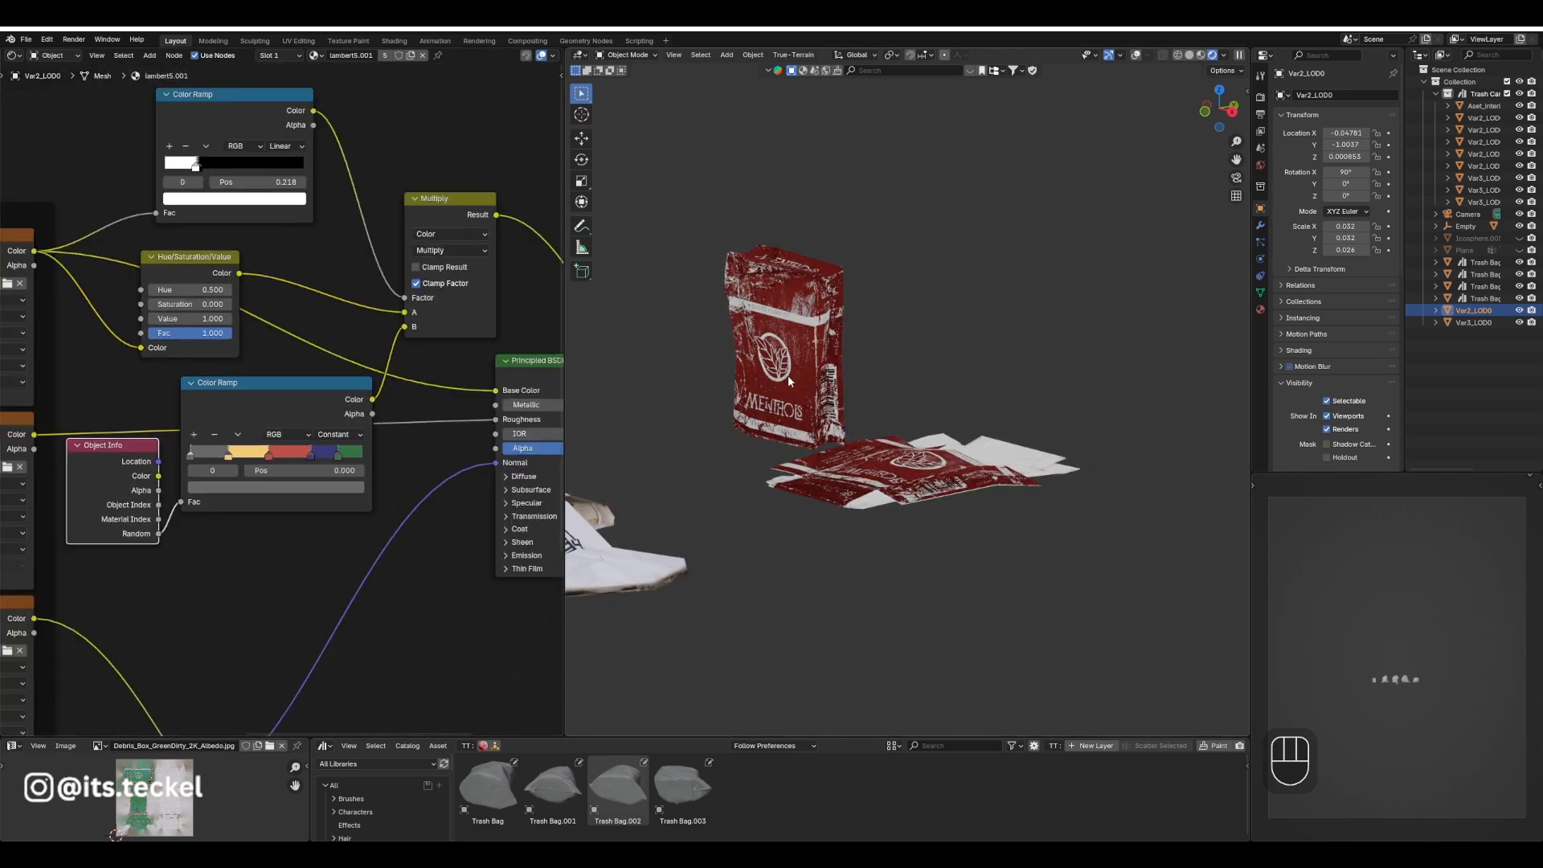
# Try duplicating the upright red box twice along the X axis to test the random colours, and undo both copies.
pyautogui.hotkey('shift', 'd')
pyautogui.press('x')
pyautogui.click(701, 363)
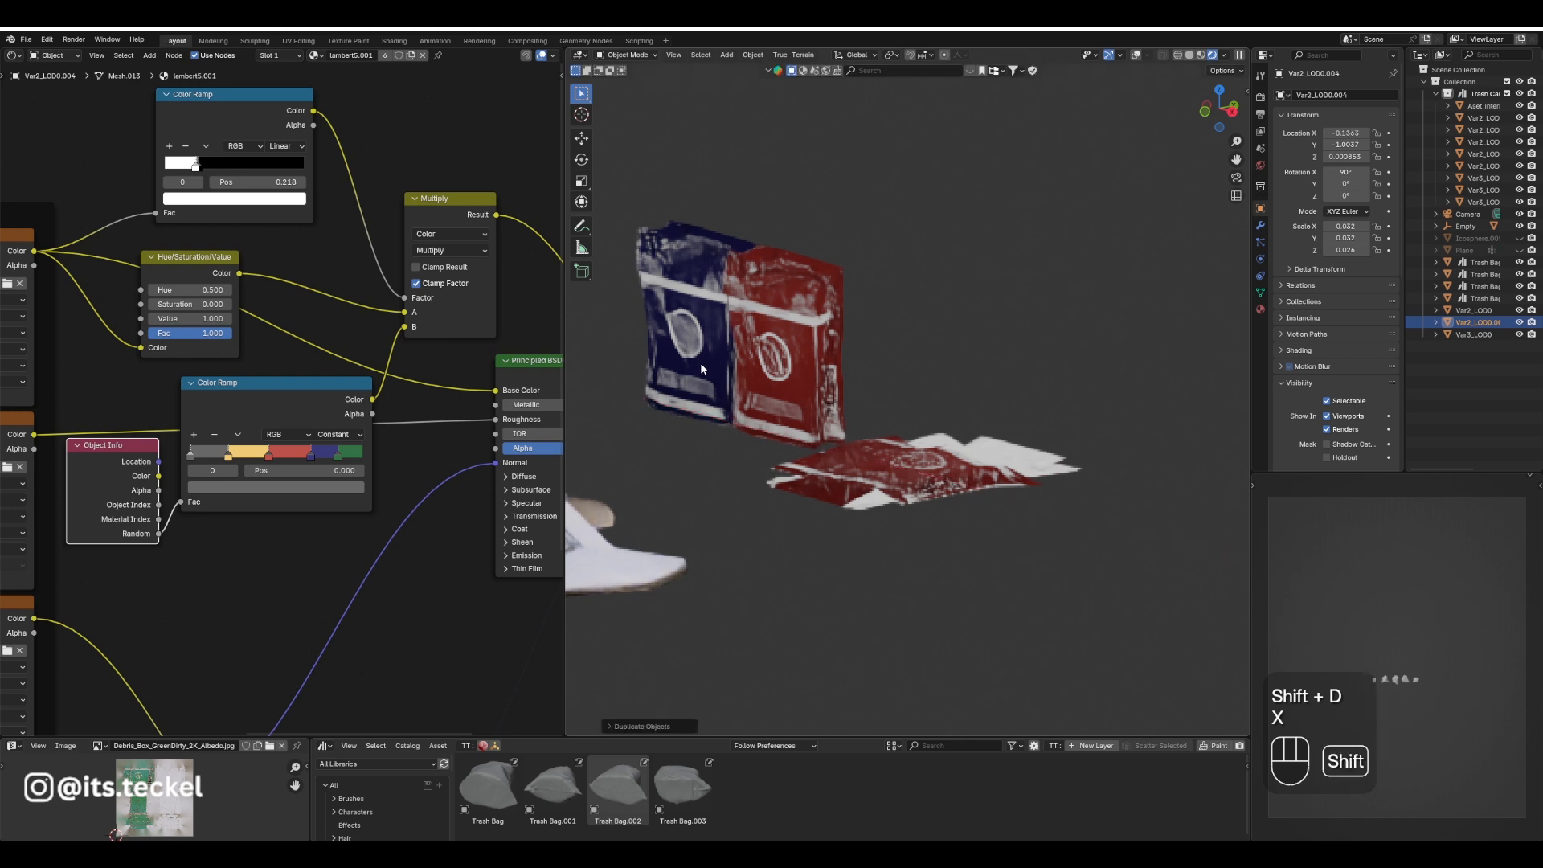
pyautogui.hotkey('shift', 'r')
pyautogui.scroll(-2, 752, 387)
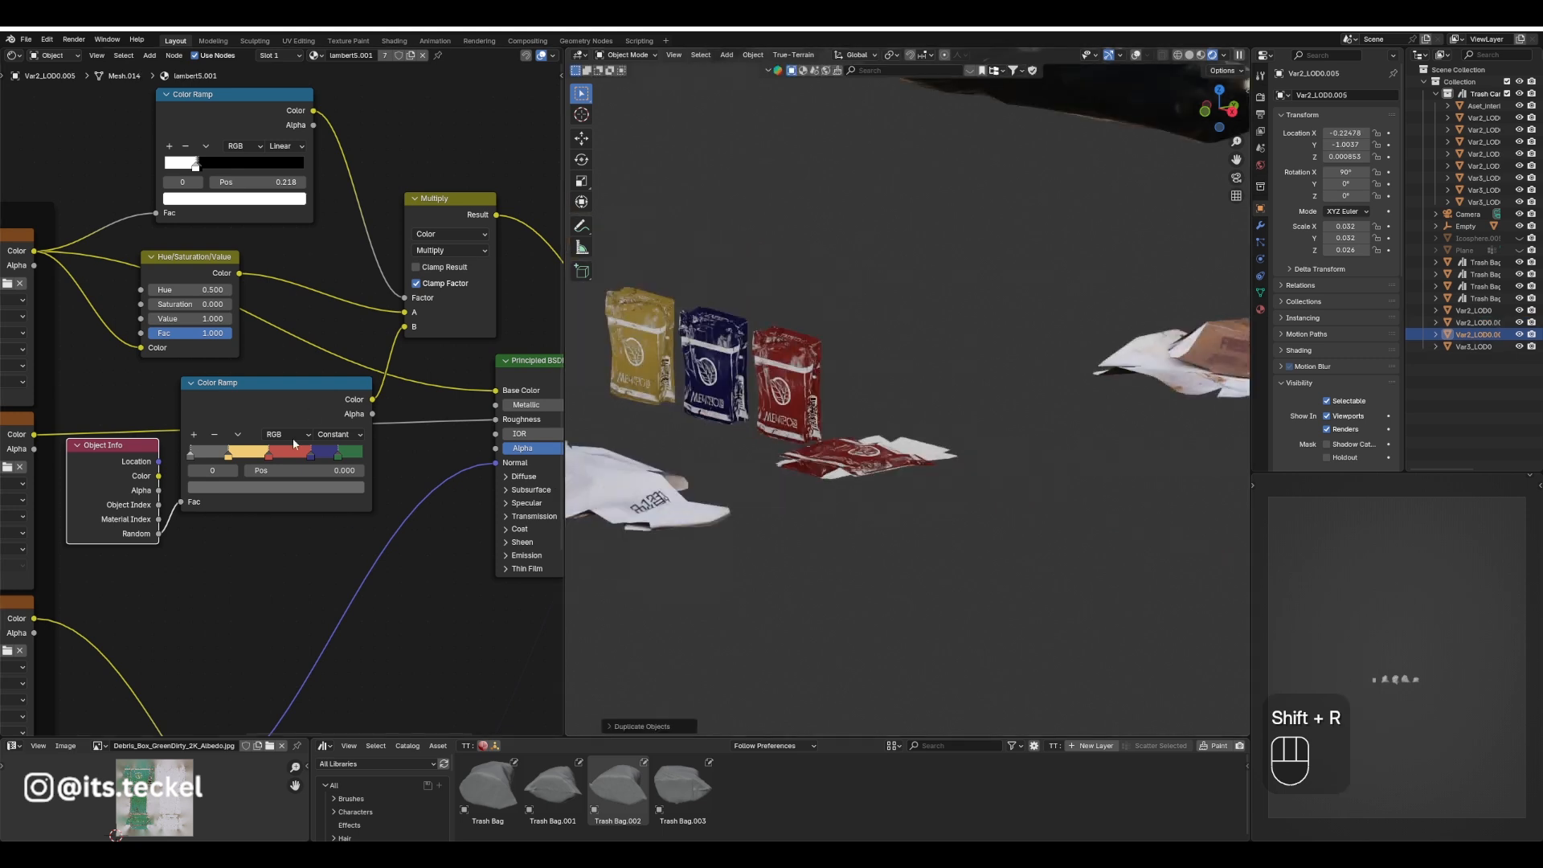
pyautogui.hotkey('ctrl', 'z')
pyautogui.hotkey('ctrl', 'z')
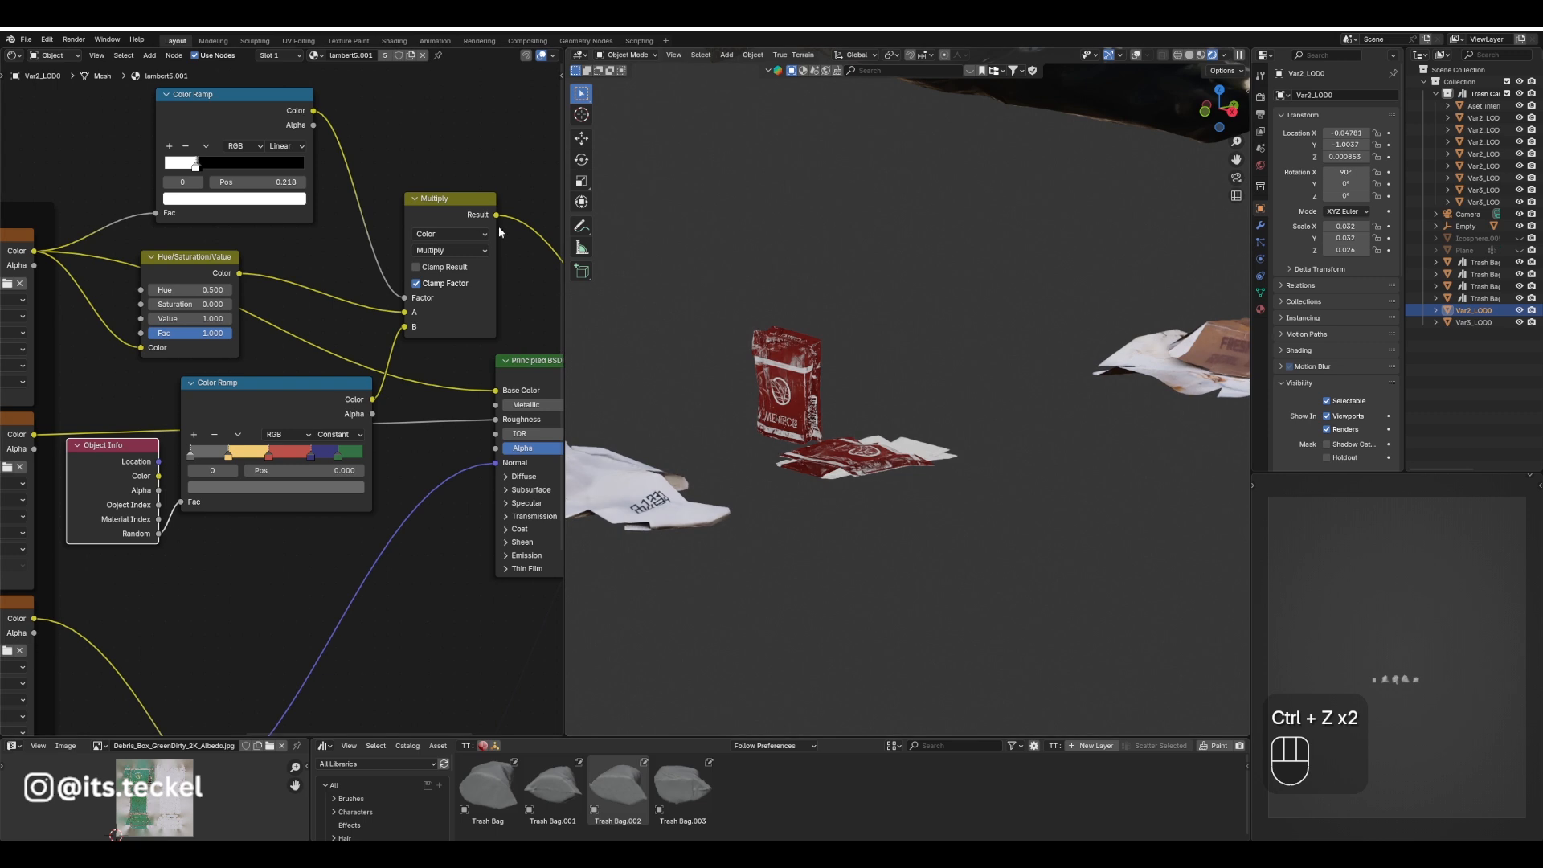
# Connect Multiply's Result to the Principled BSDF's Base Color and route the BSDF output to the Material Output's Surface.
pyautogui.moveTo(496, 215); pyautogui.dragTo(496, 391)
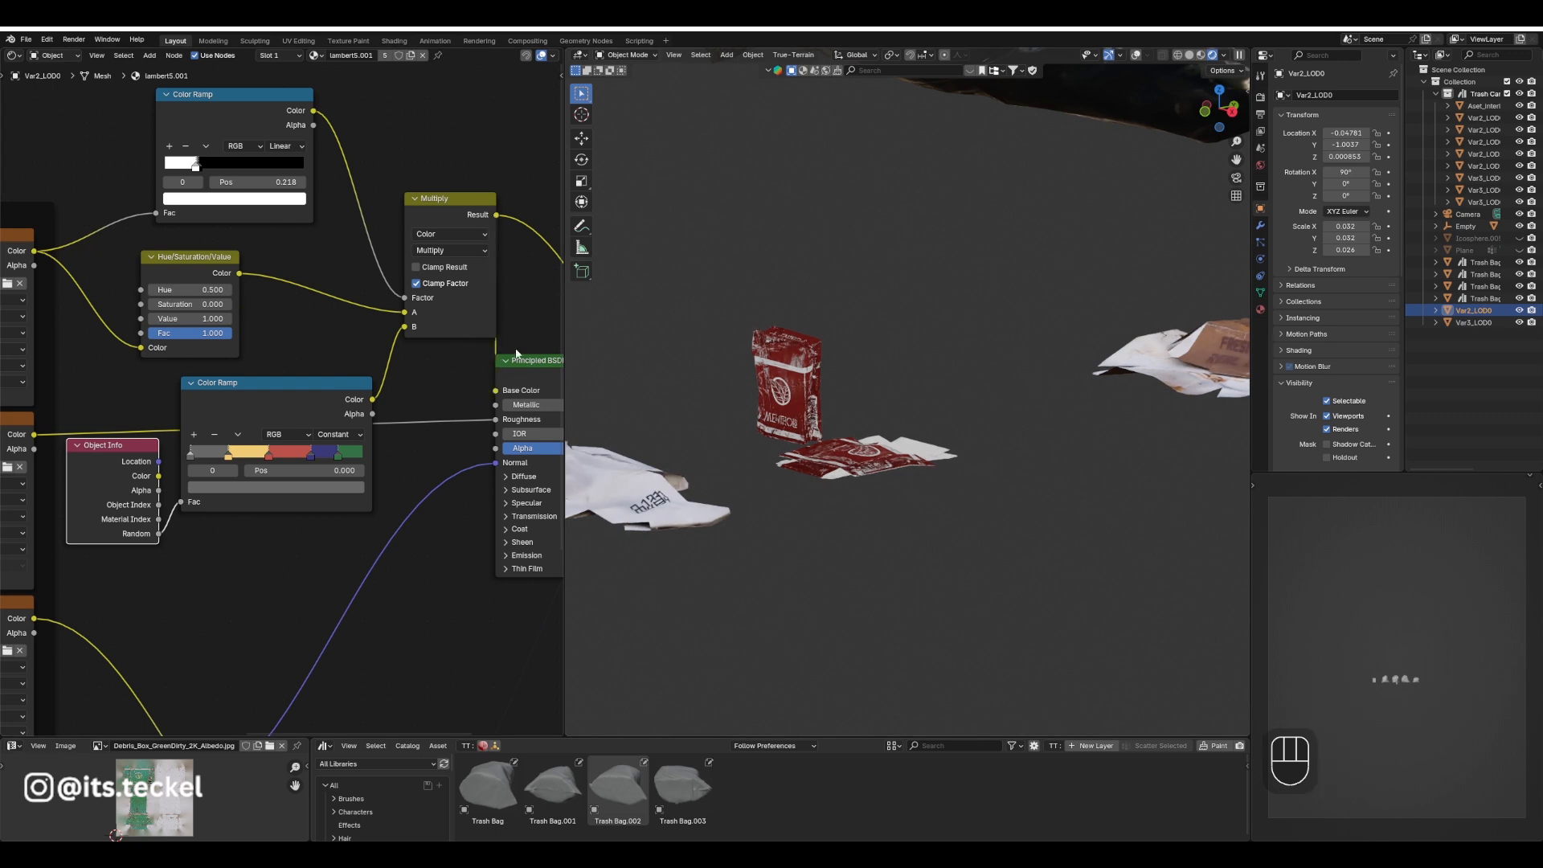
pyautogui.moveTo(519, 353); pyautogui.dragTo(226, 313, button='middle')
pyautogui.keyDown('ctrl'); pyautogui.keyDown('shift'); pyautogui.click(325, 341); pyautogui.keyUp('shift'); pyautogui.keyUp('ctrl')
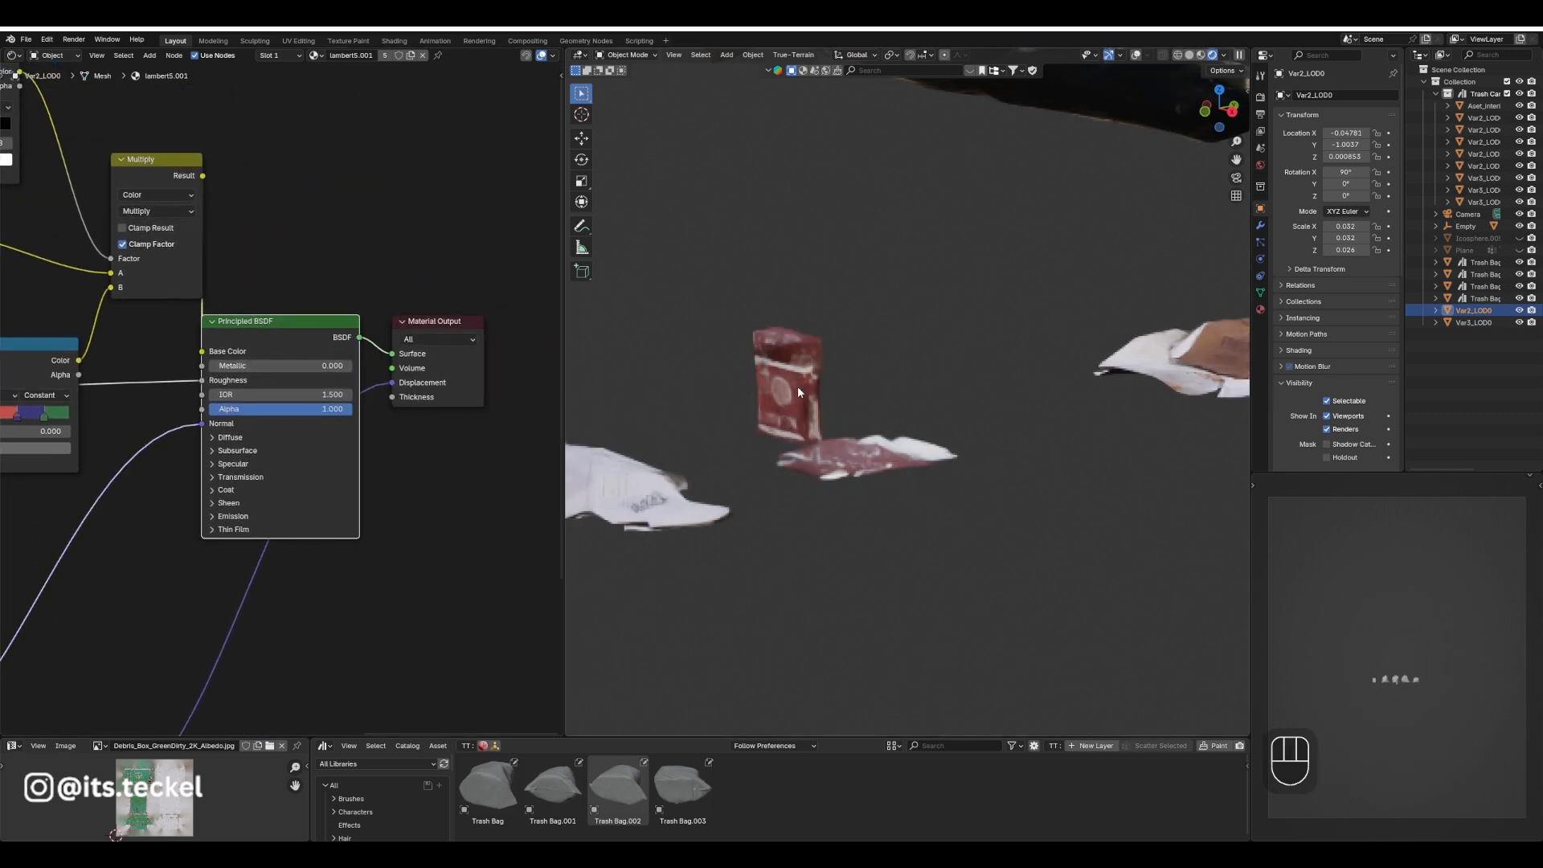
# Duplicate the upright red box three times in a row along negative X, spaced about 0.08 units apart.
pyautogui.hotkey('shift', 'd')
pyautogui.press('x')
pyautogui.click(750, 383)
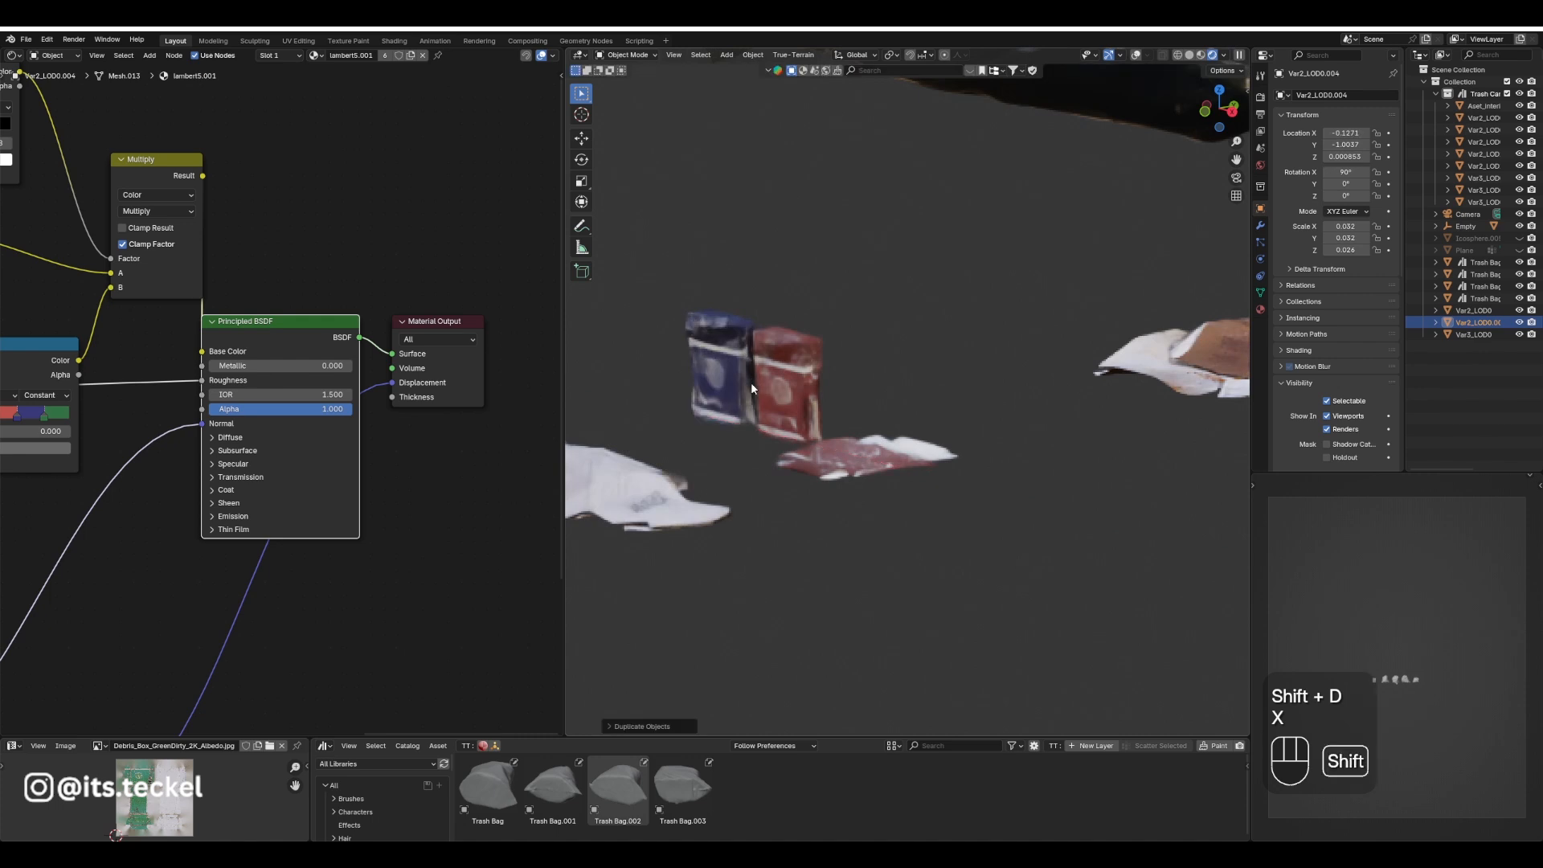
pyautogui.hotkey('shift', 'r')
pyautogui.hotkey('shift', 'r')
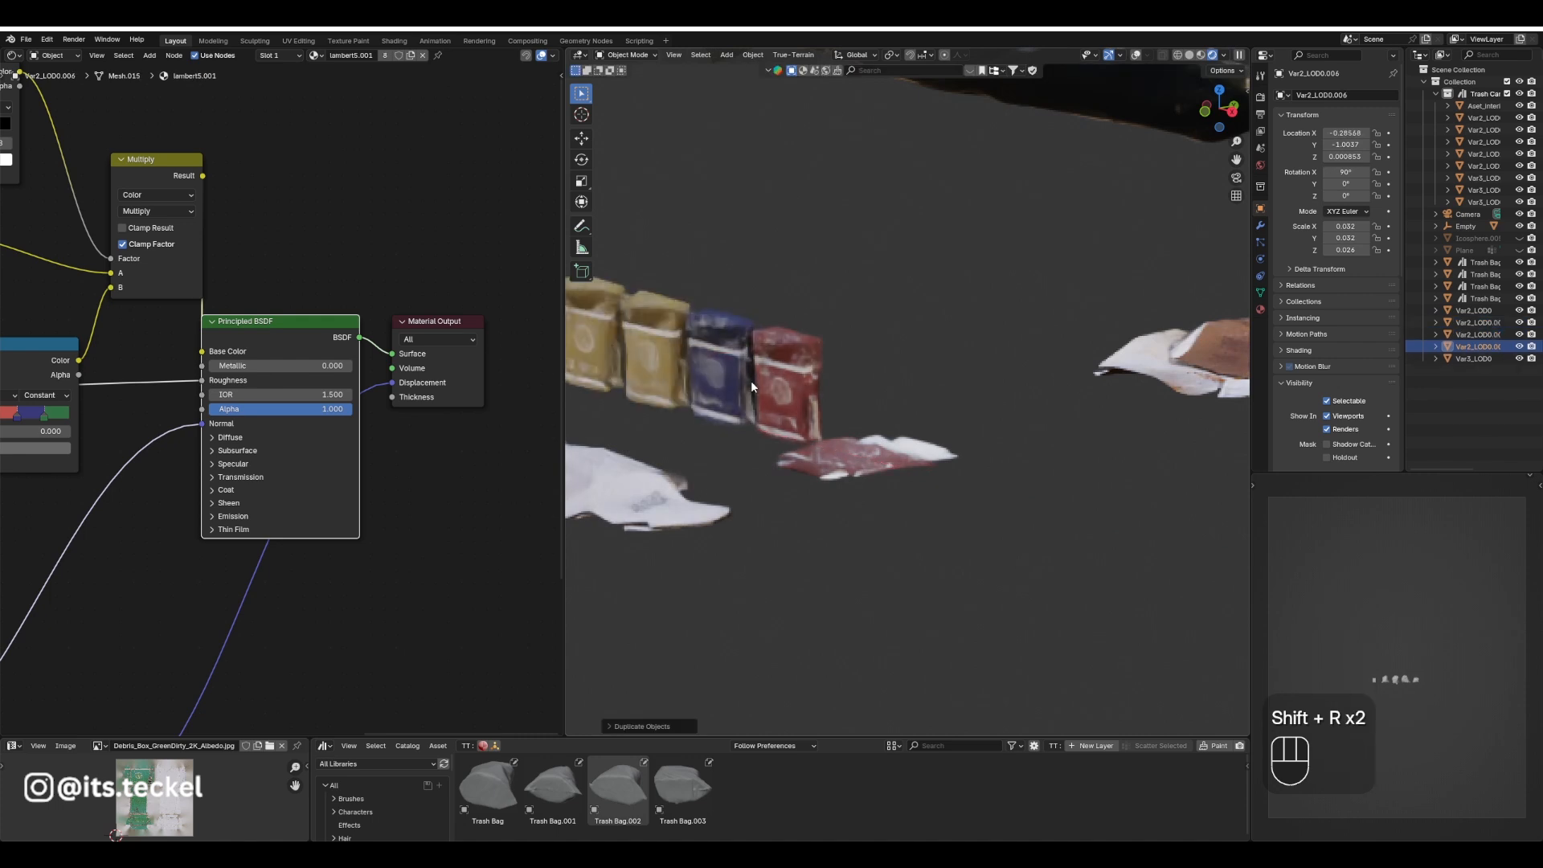